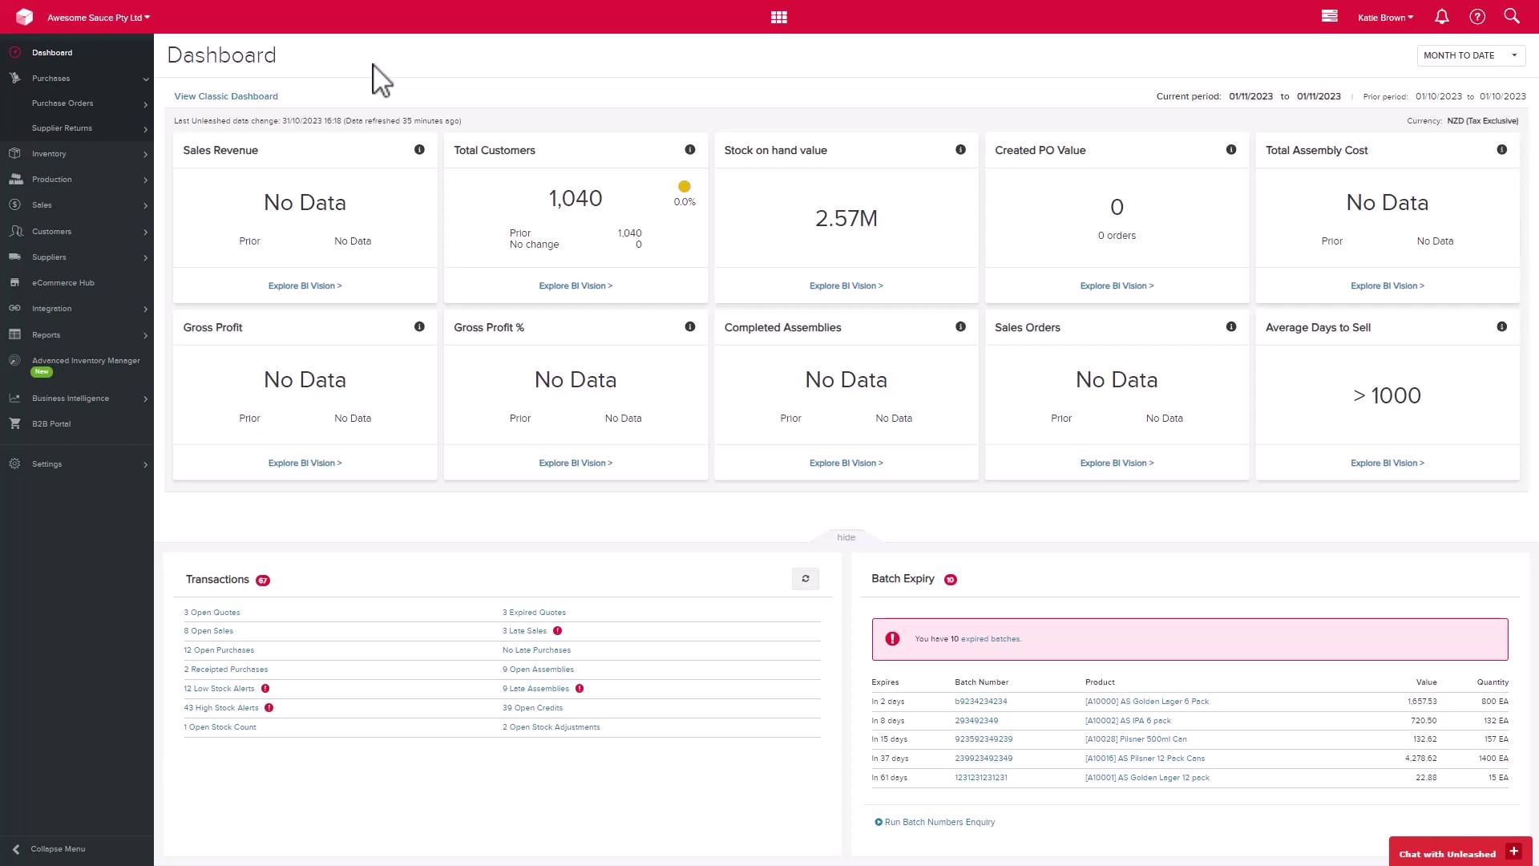
- Open purchase order PO-00001580 from Meta Foods from the View Purchases list
{"action": "left_click", "coordinate": [120, 103]}
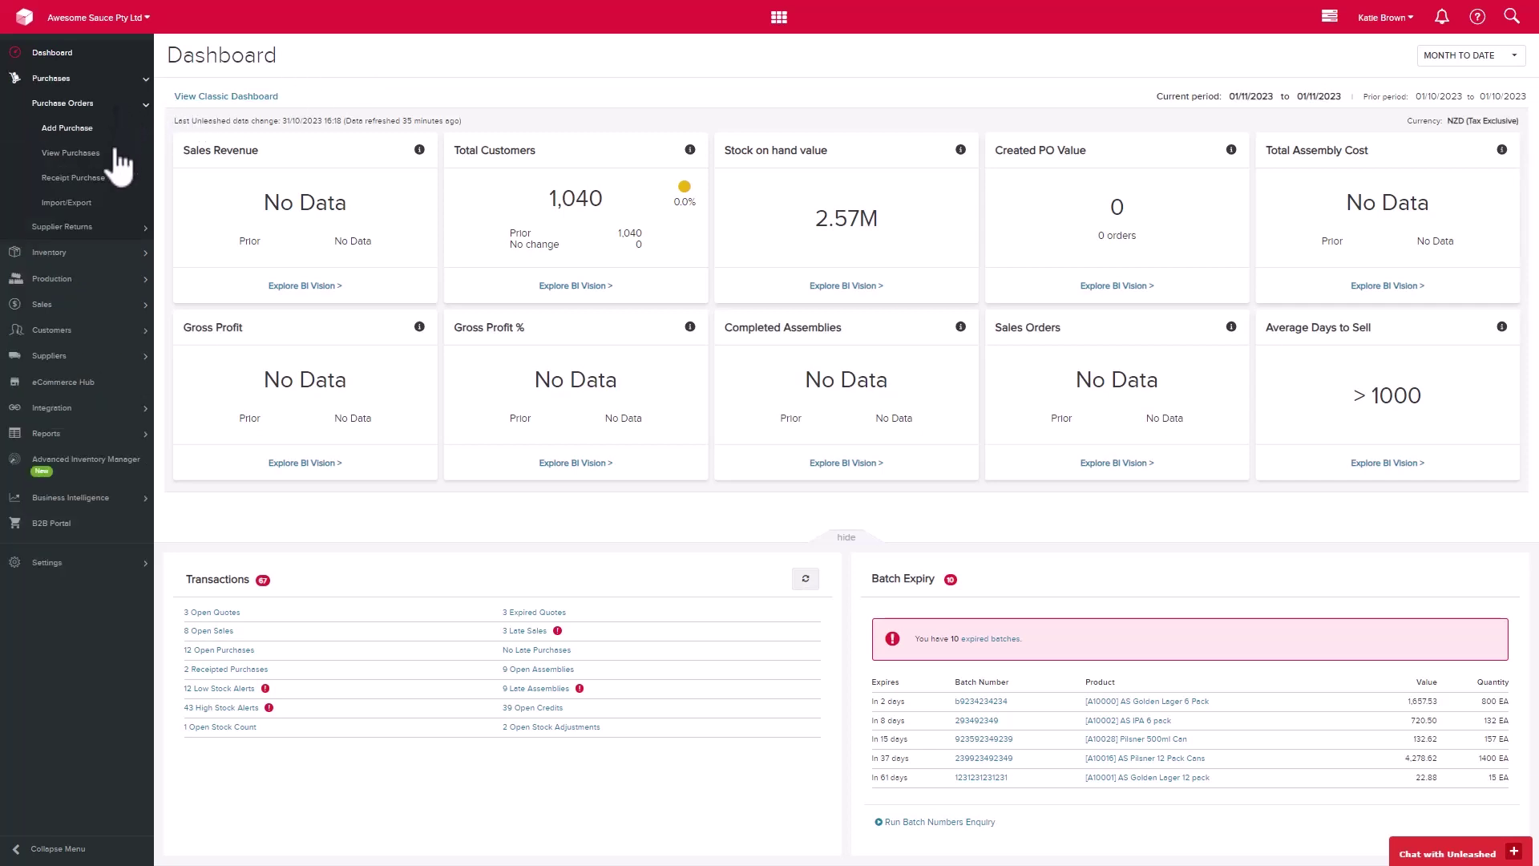
{"action": "left_click", "coordinate": [115, 152]}
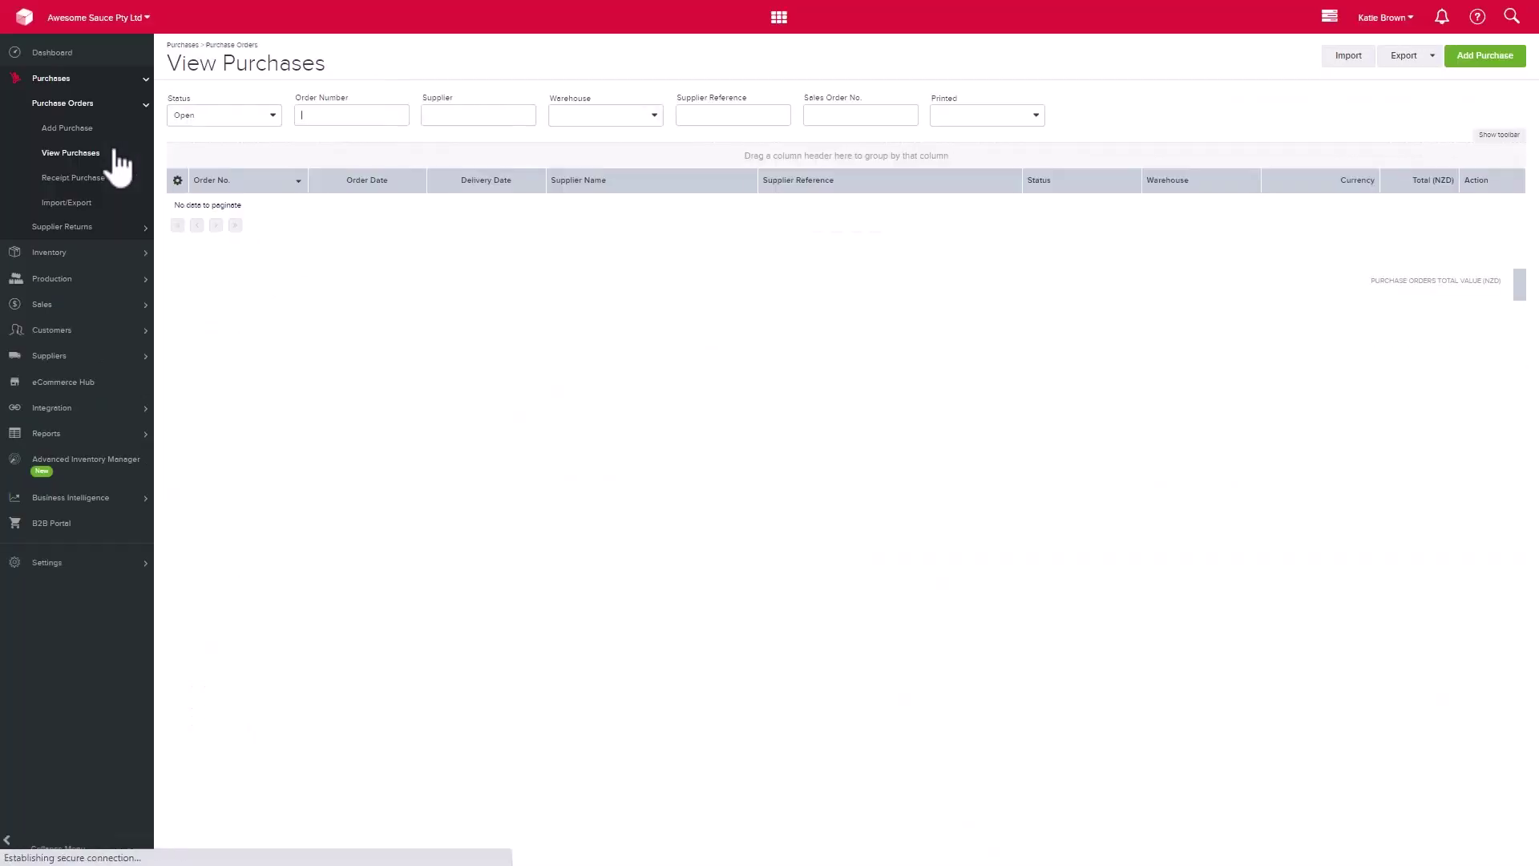
{"action": "left_click", "coordinate": [239, 206]}
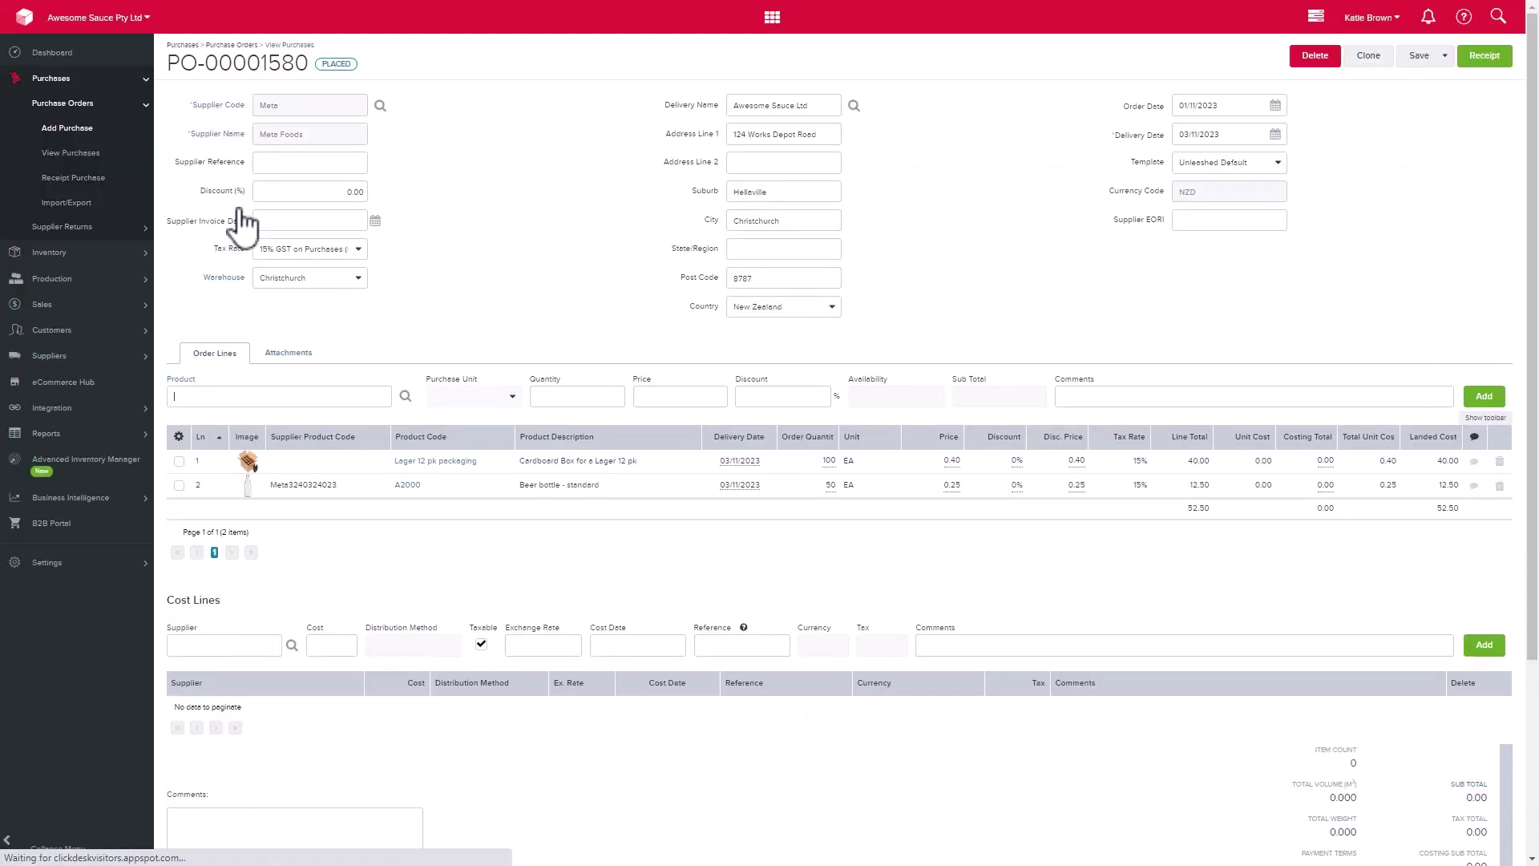
- Fill in a taxable Meta Foods cost line: 50.00, dated 01/11/2023, comment 'International Freight Charge'
{"action": "left_click", "coordinate": [224, 641]}
{"action": "type", "text": "met"}
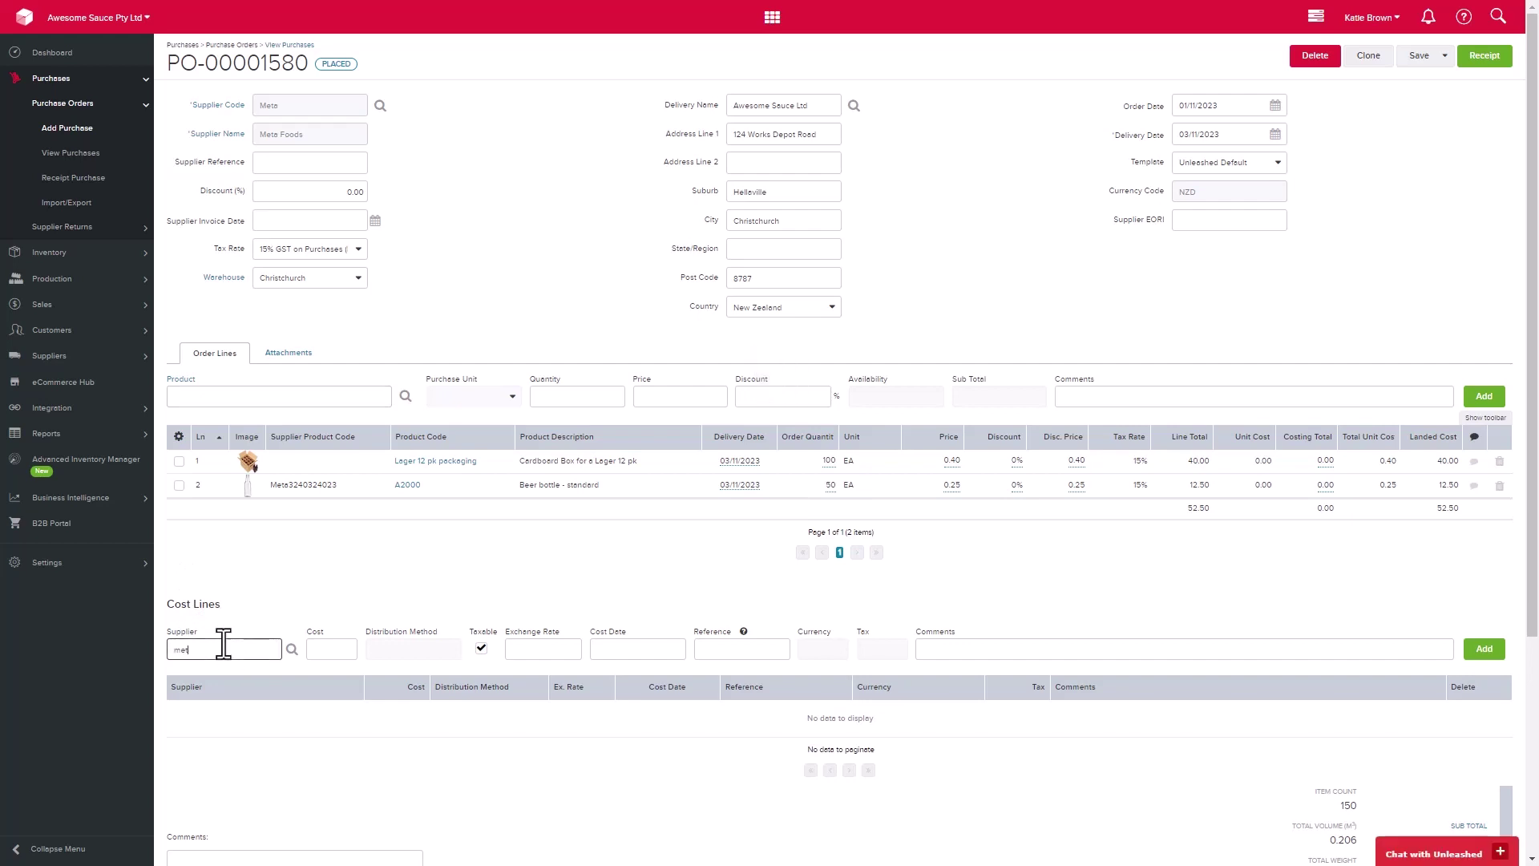
{"action": "type", "text": "a"}
{"action": "key", "text": "Tab"}
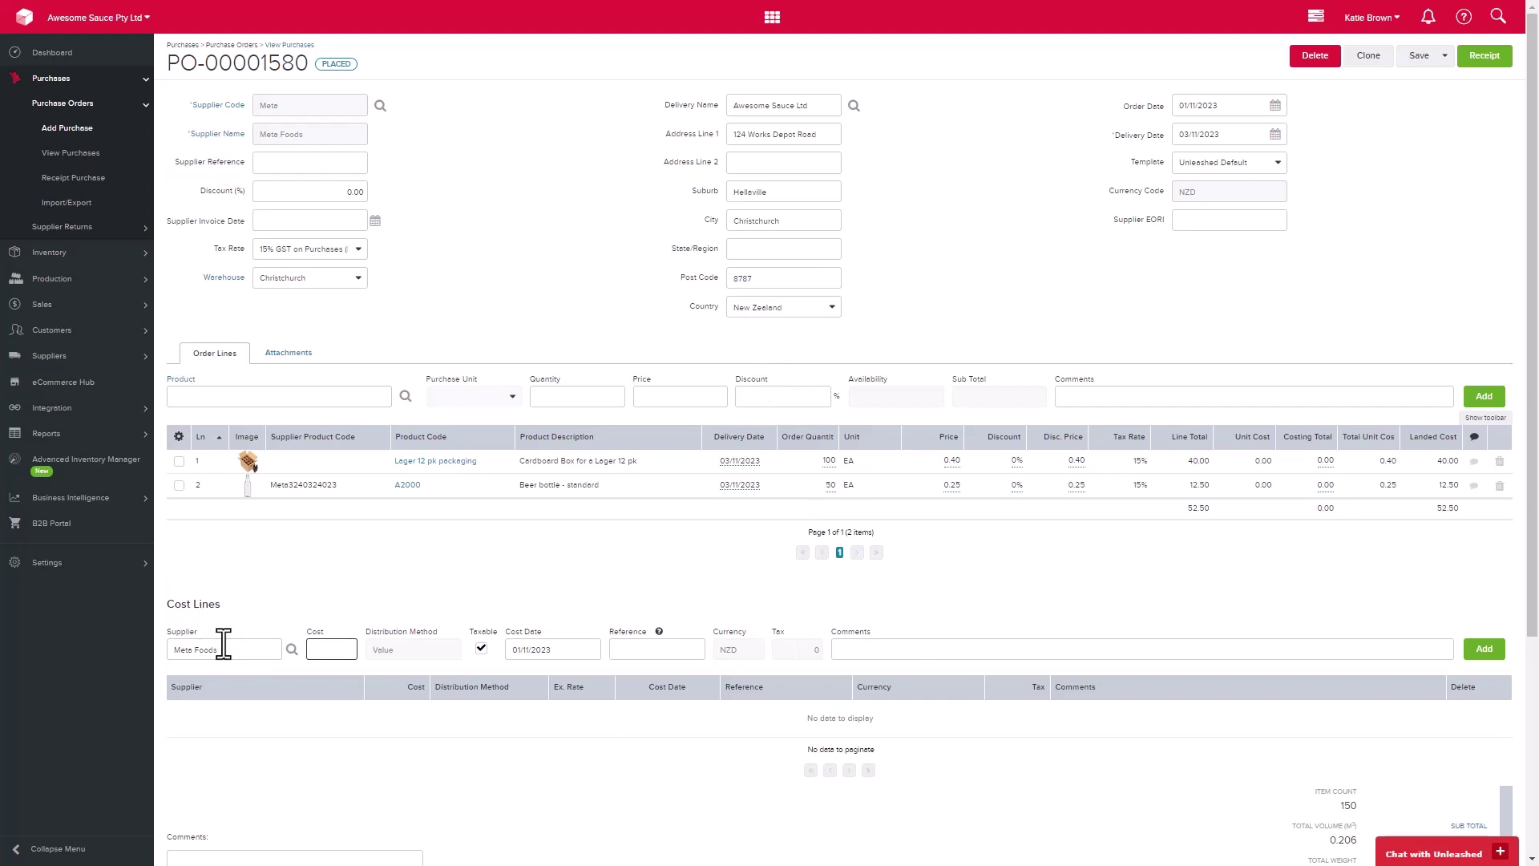
{"action": "type", "text": "50"}
{"action": "key", "text": "Tab"}
{"action": "left_click", "coordinate": [481, 649]}
{"action": "left_click", "coordinate": [482, 649]}
{"action": "left_click", "coordinate": [531, 649]}
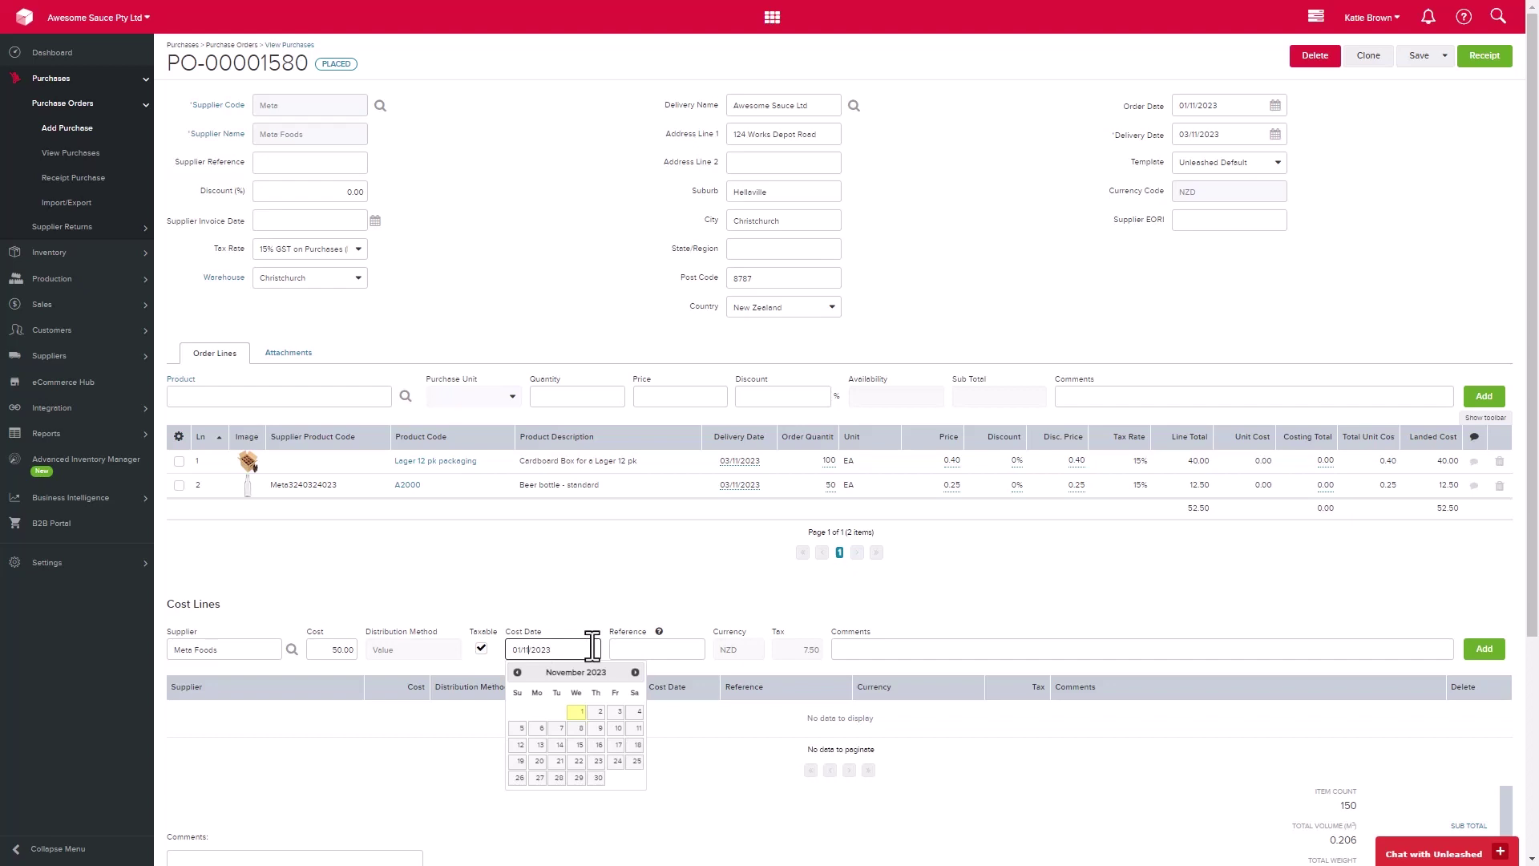
{"action": "left_click", "coordinate": [878, 650]}
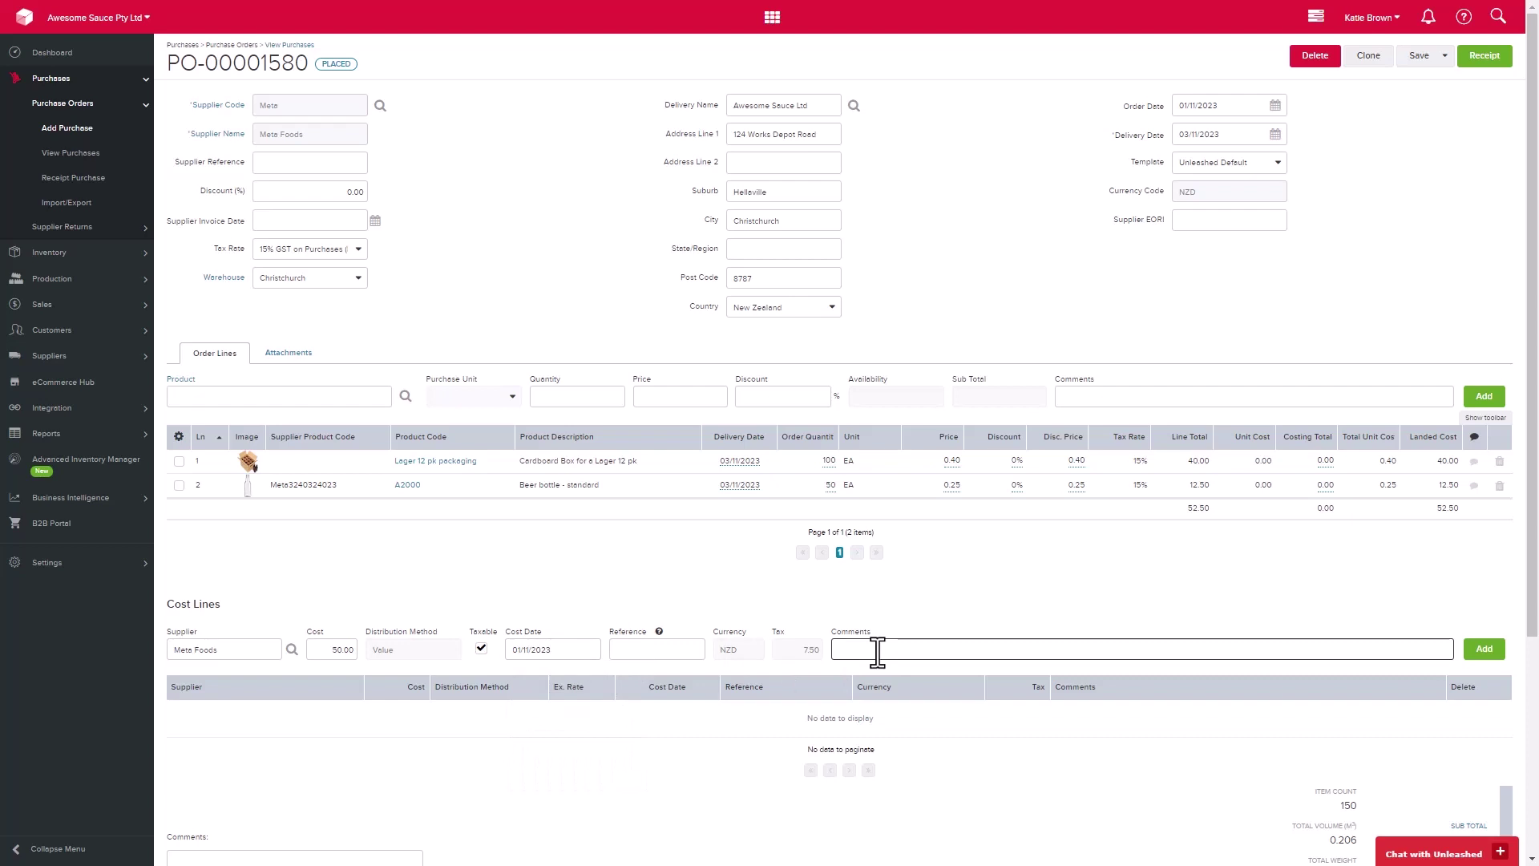
{"action": "type", "text": "Interne"}
{"action": "type", "text": "tional Freight Charge"}
- Add the 50.00 freight line, spreading it by value: 38.10 to cardboard boxes, 11.90 to beer bottles
{"action": "left_click", "coordinate": [1478, 651]}
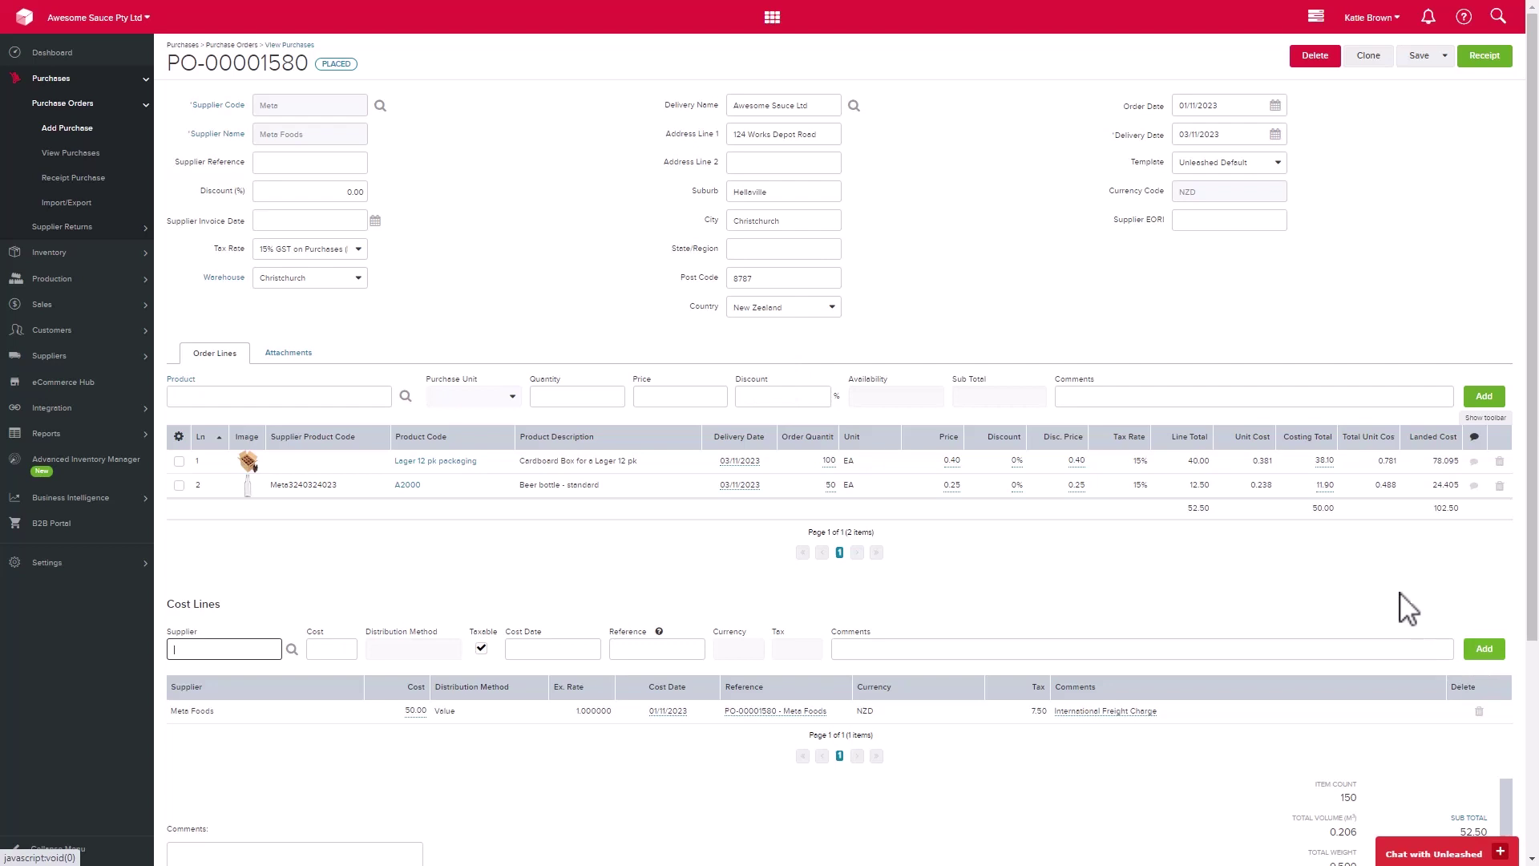
{"action": "left_click", "coordinate": [1327, 485]}
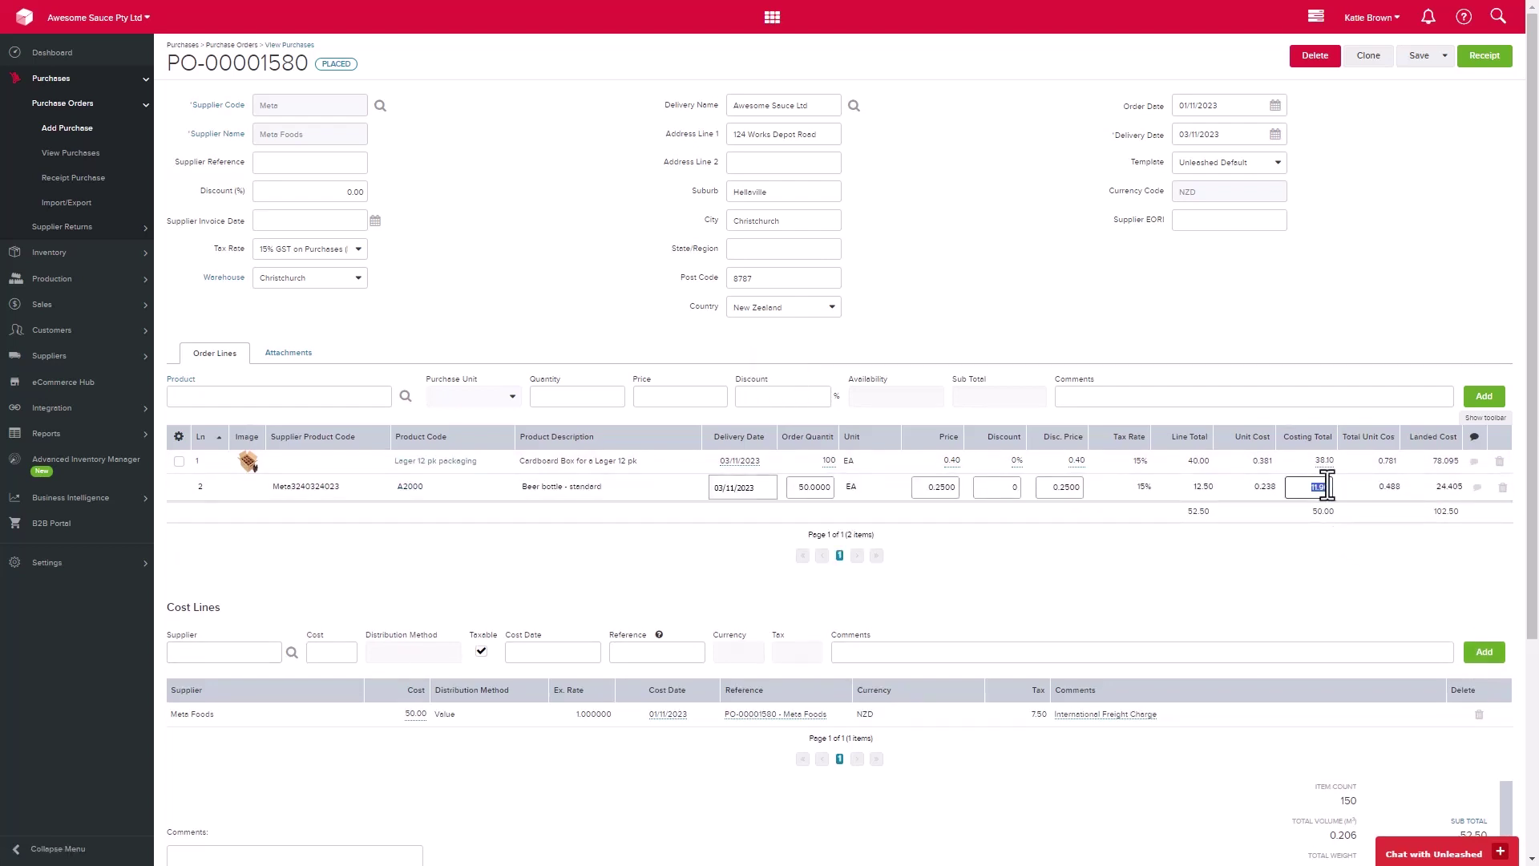
{"action": "left_click", "coordinate": [1351, 522]}
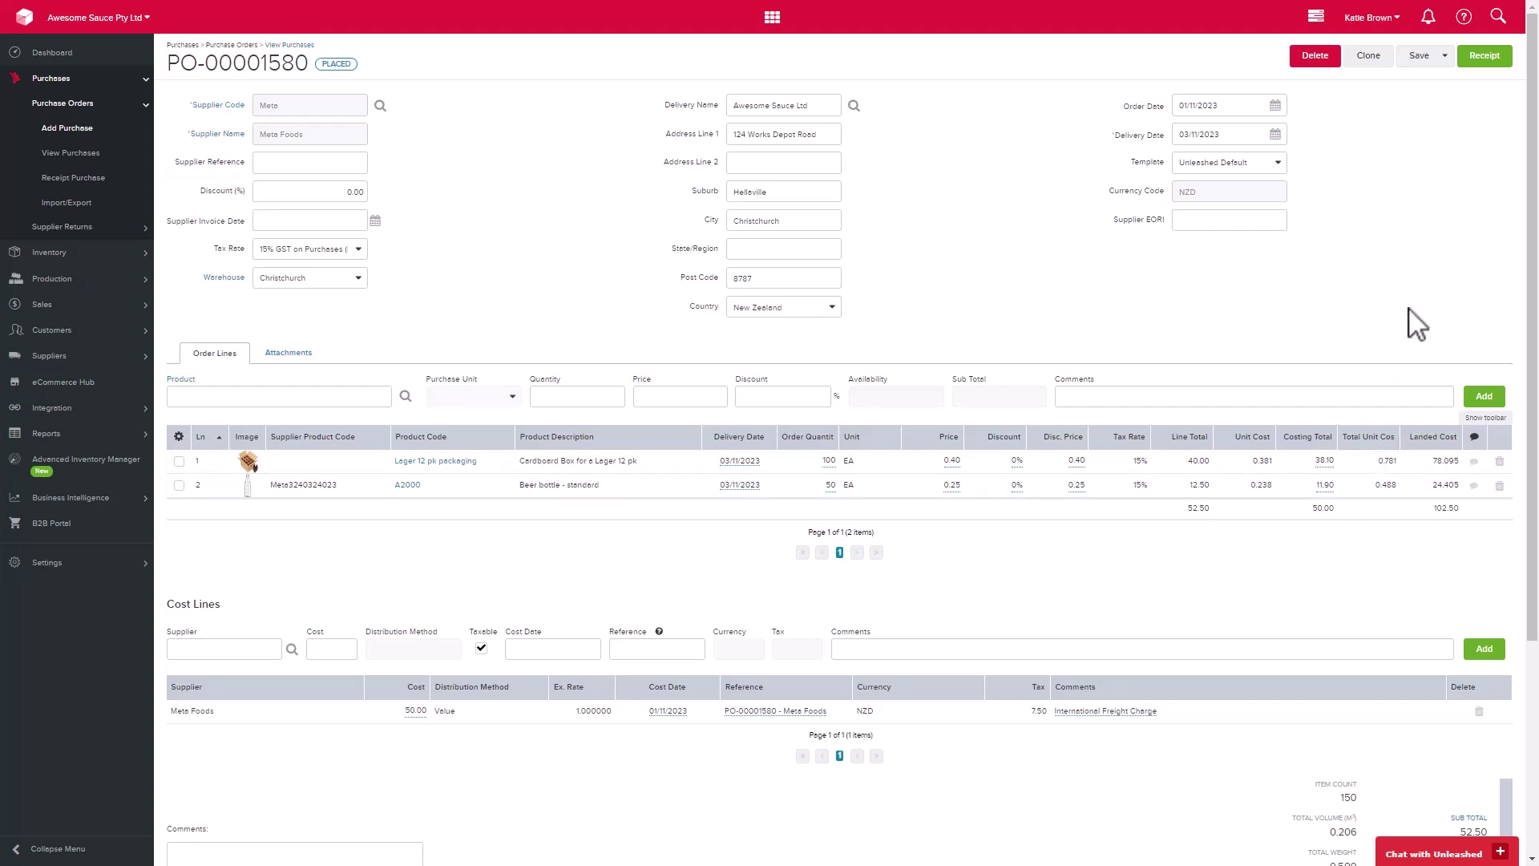
- Set the receipt quantity to 50 units and confirm a split receipt, creating backorder PO-00001580/1
{"action": "left_click", "coordinate": [1489, 64]}
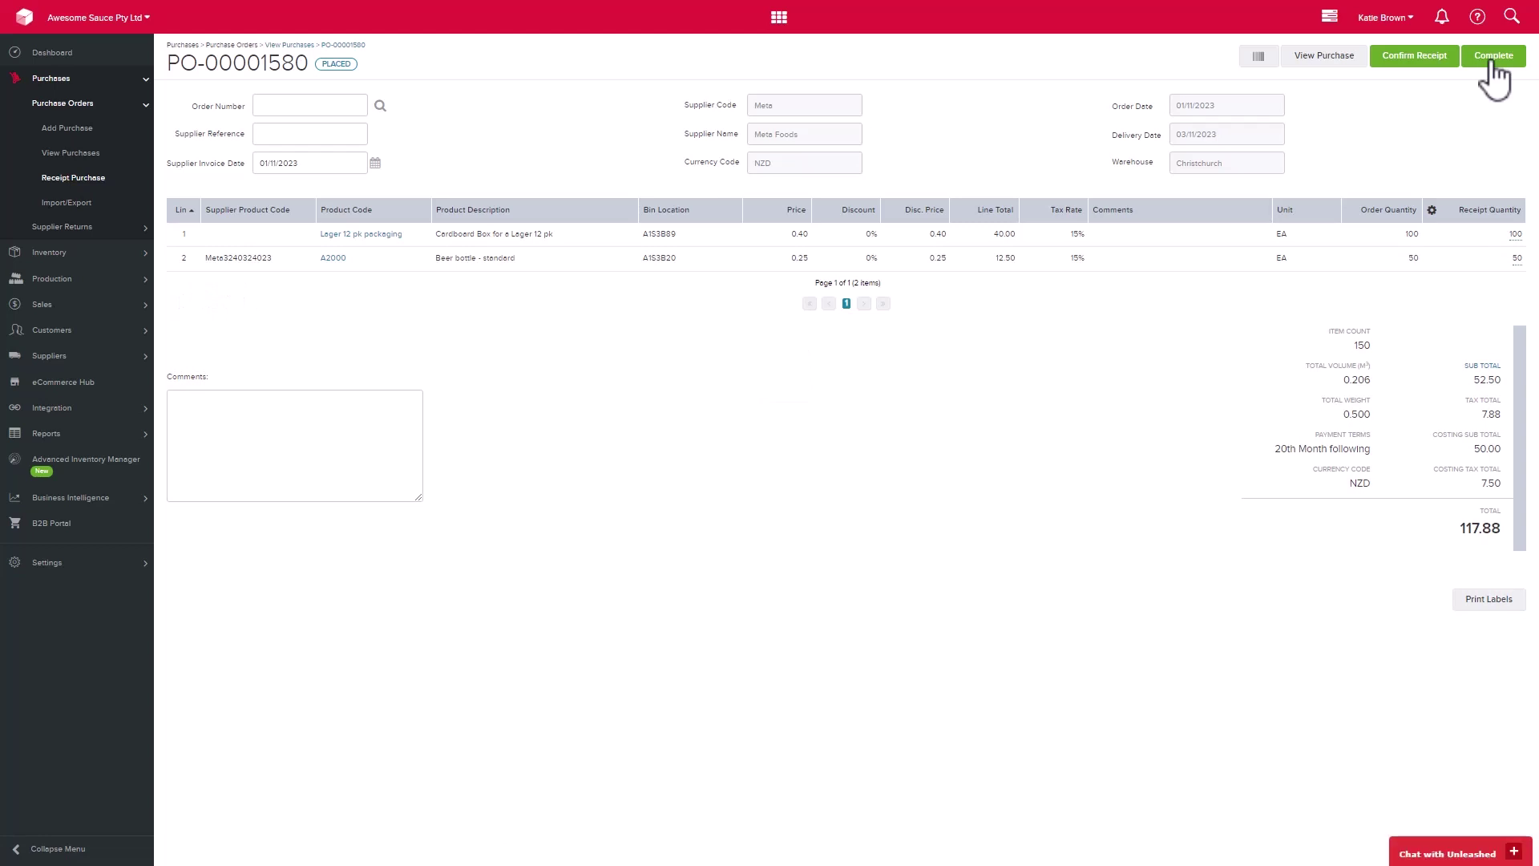
{"action": "left_click", "coordinate": [1515, 236]}
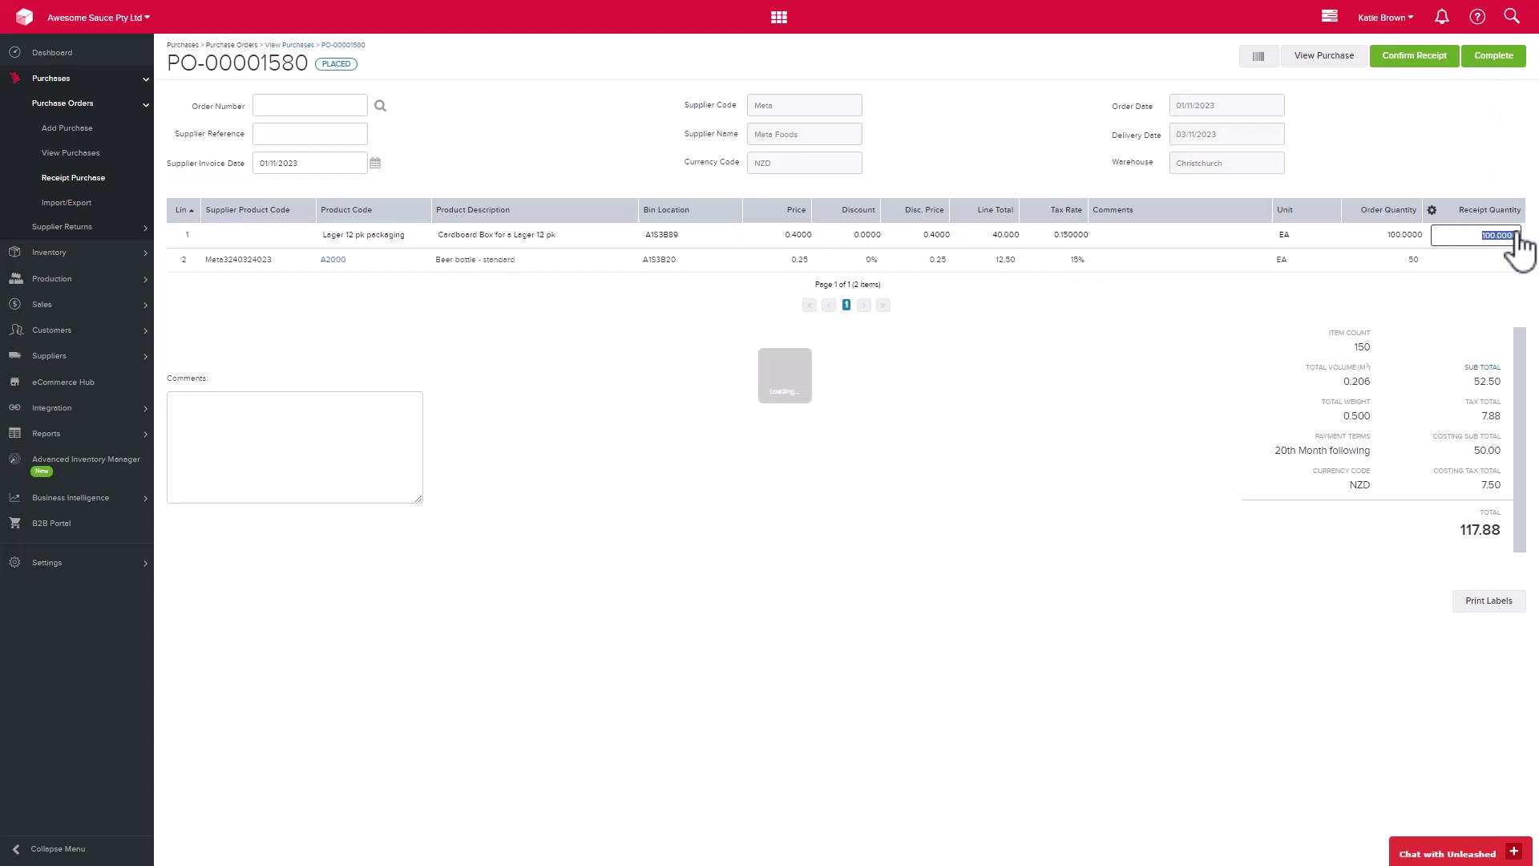
{"action": "type", "text": "5"}
{"action": "key", "text": "Return"}
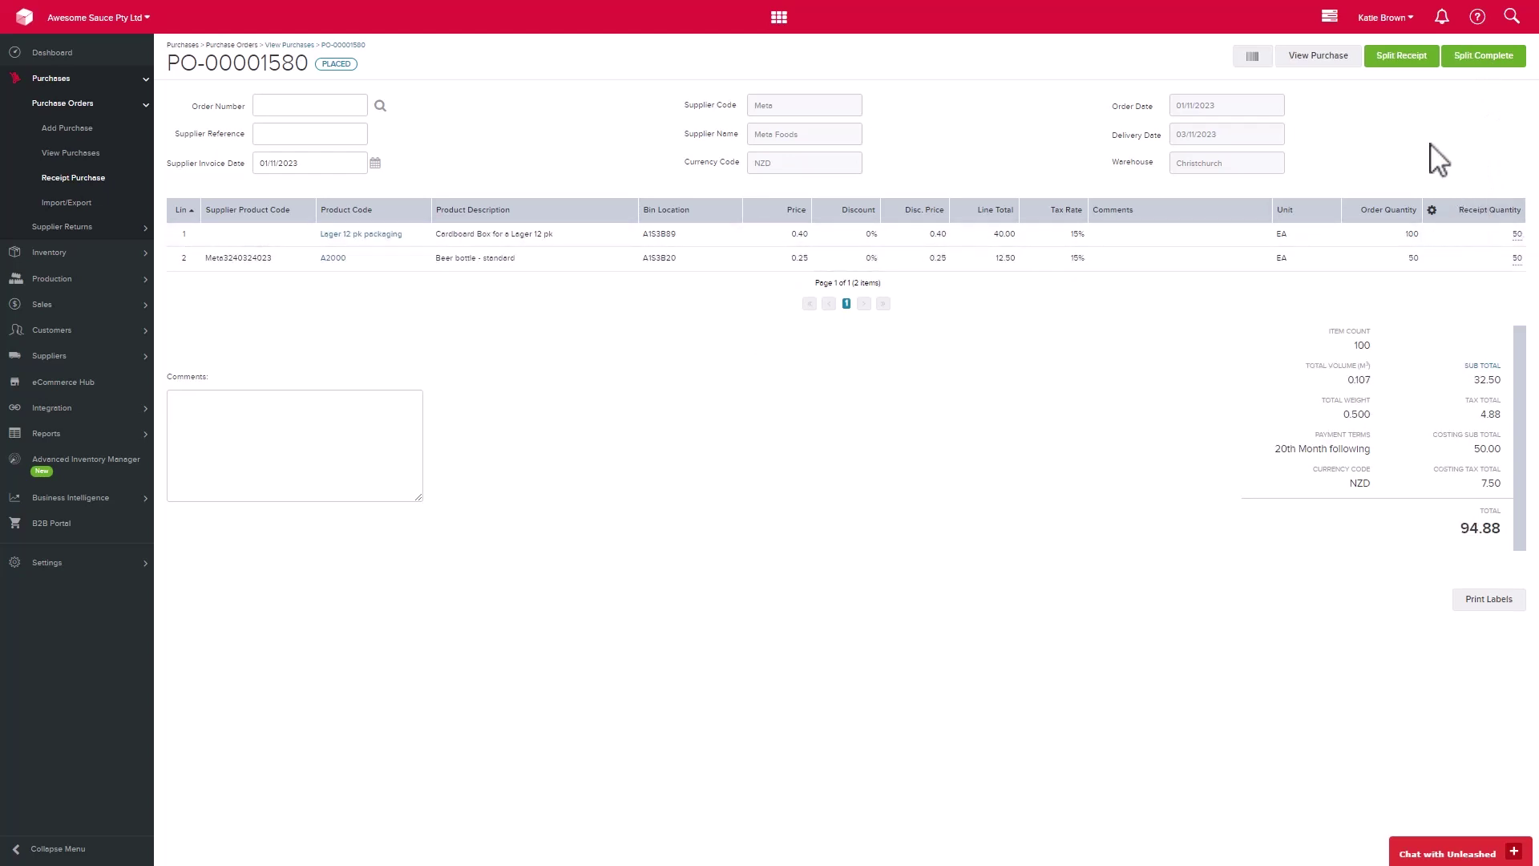
{"action": "left_click", "coordinate": [1412, 64]}
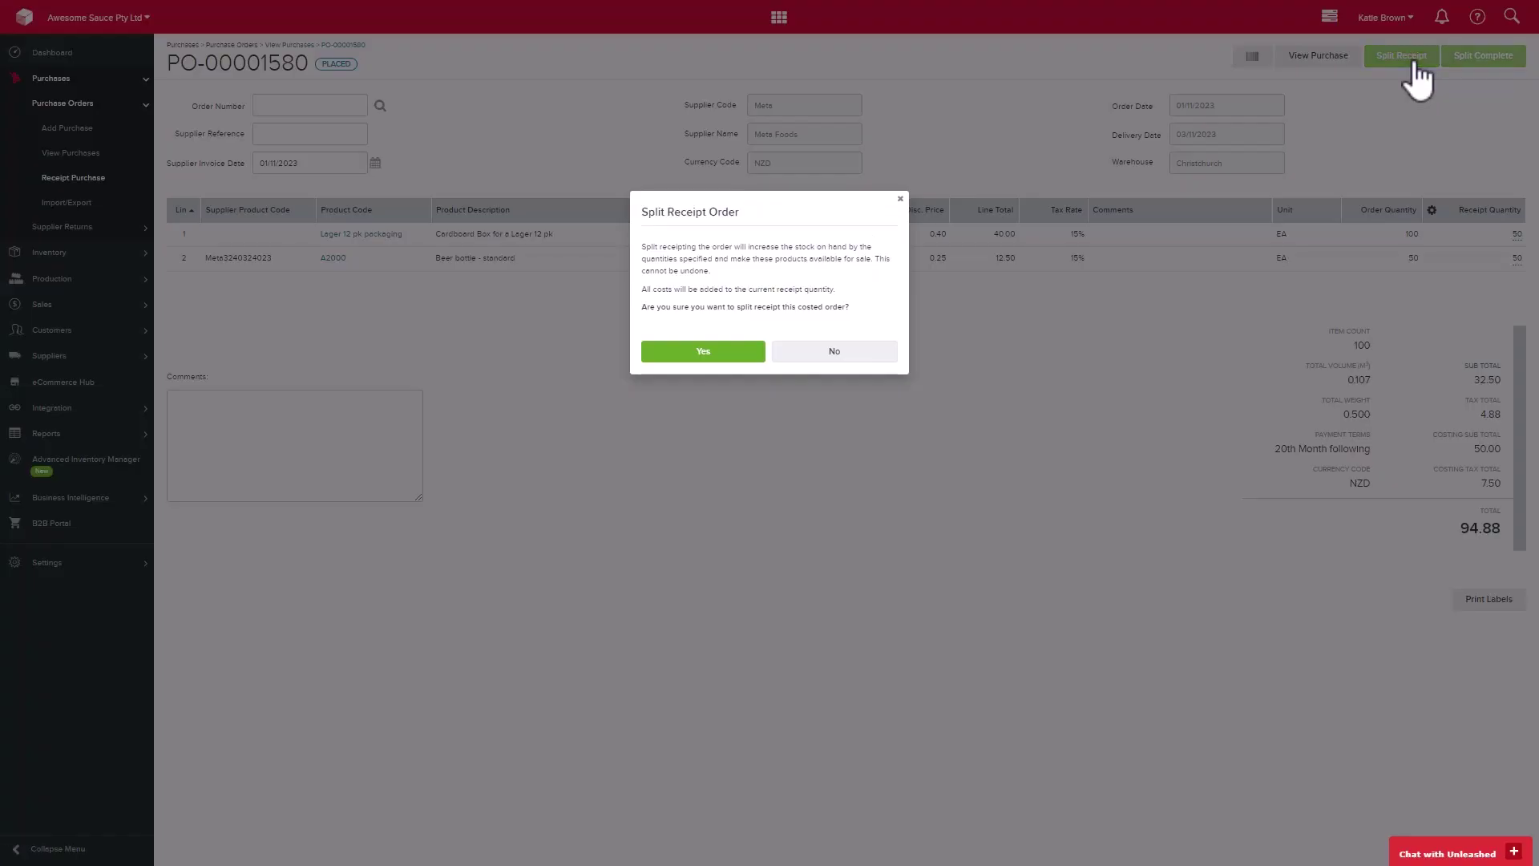
{"action": "left_click", "coordinate": [703, 351]}
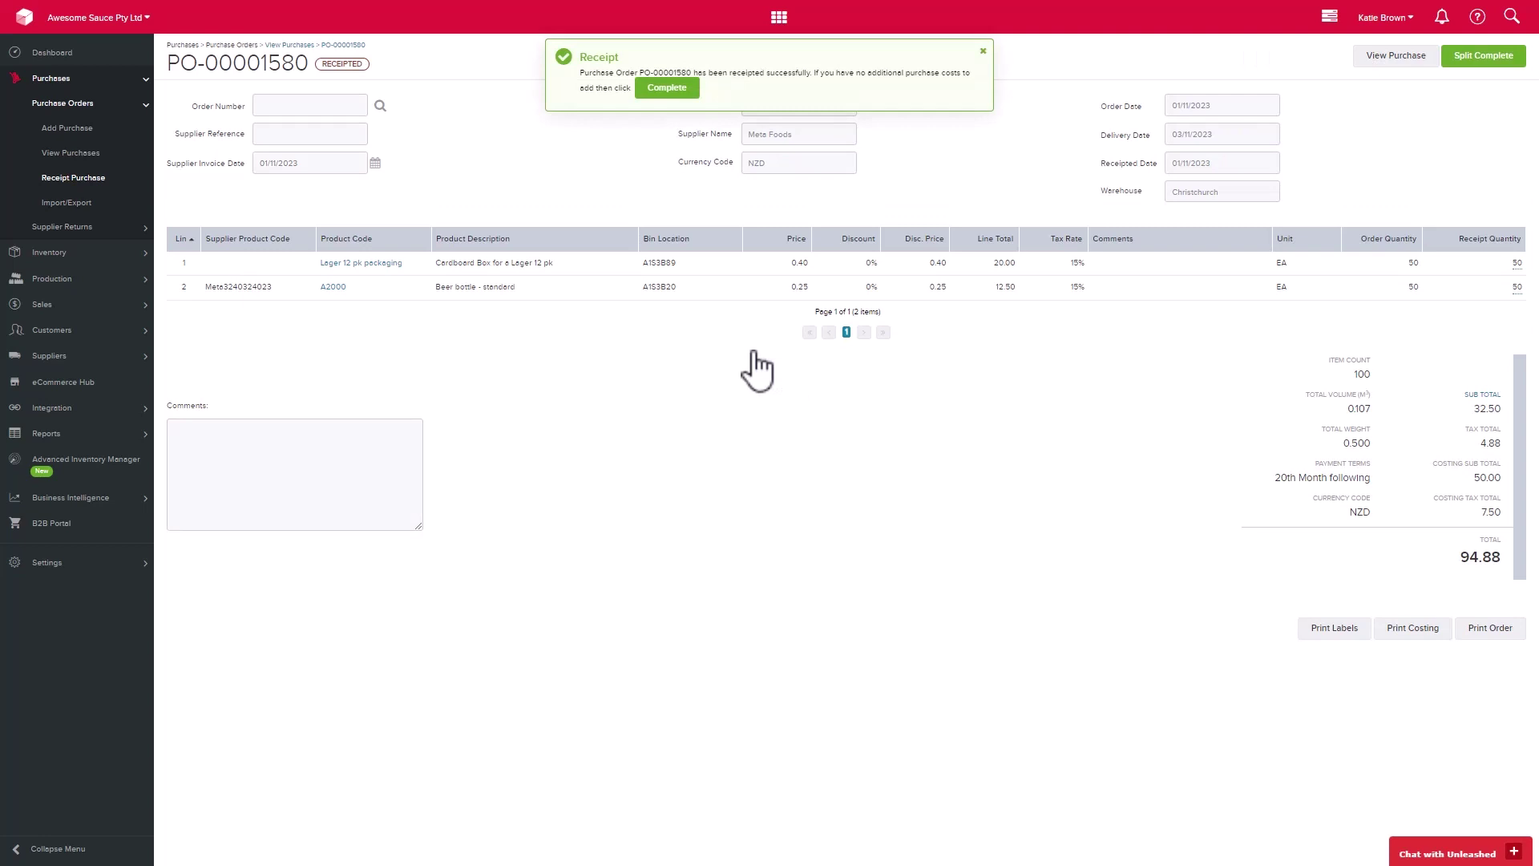
{"action": "left_click", "coordinate": [103, 157]}
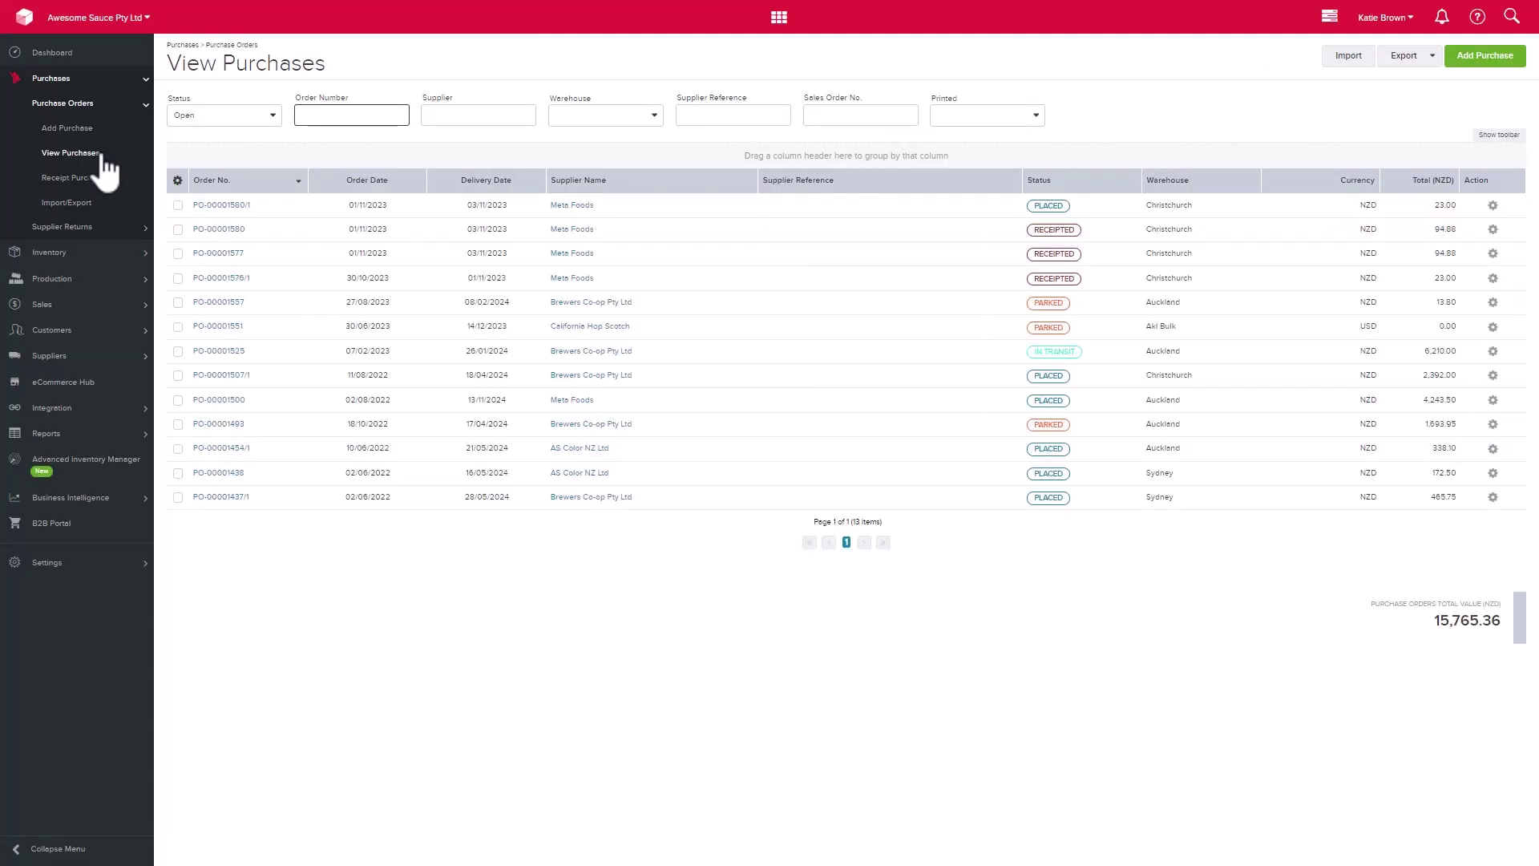
- Show the purchase list with PO-00001580 receipted at 94.88 and PO-00001580/1 placed at 23.00
{"action": "left_click", "coordinate": [239, 234]}
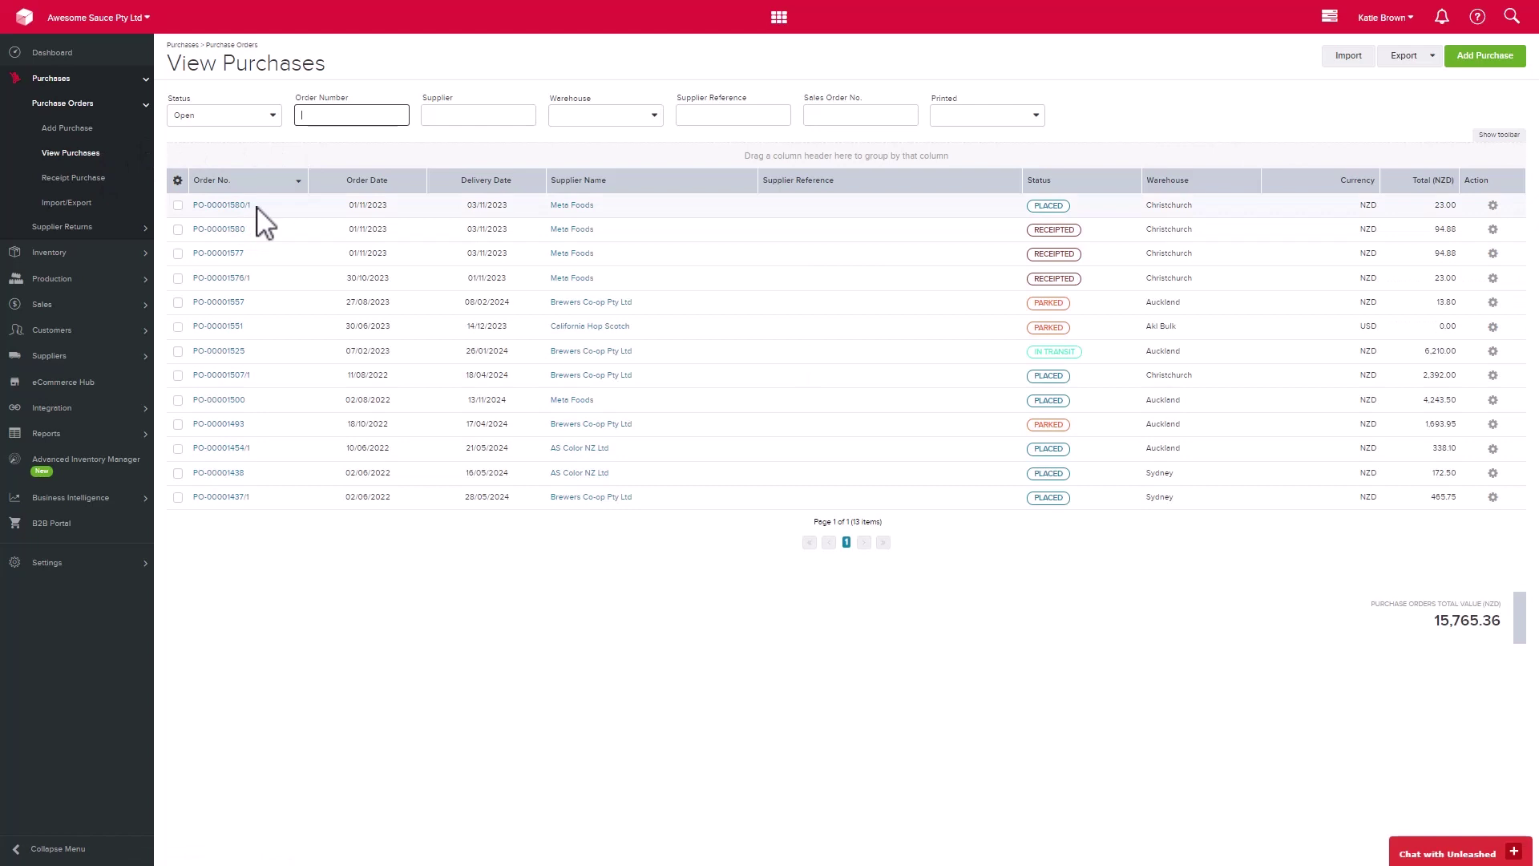
- On PO-00001580, add a 20.00 Meta Foods cost line commented 'Additional freight charge'
{"action": "left_click", "coordinate": [239, 235]}
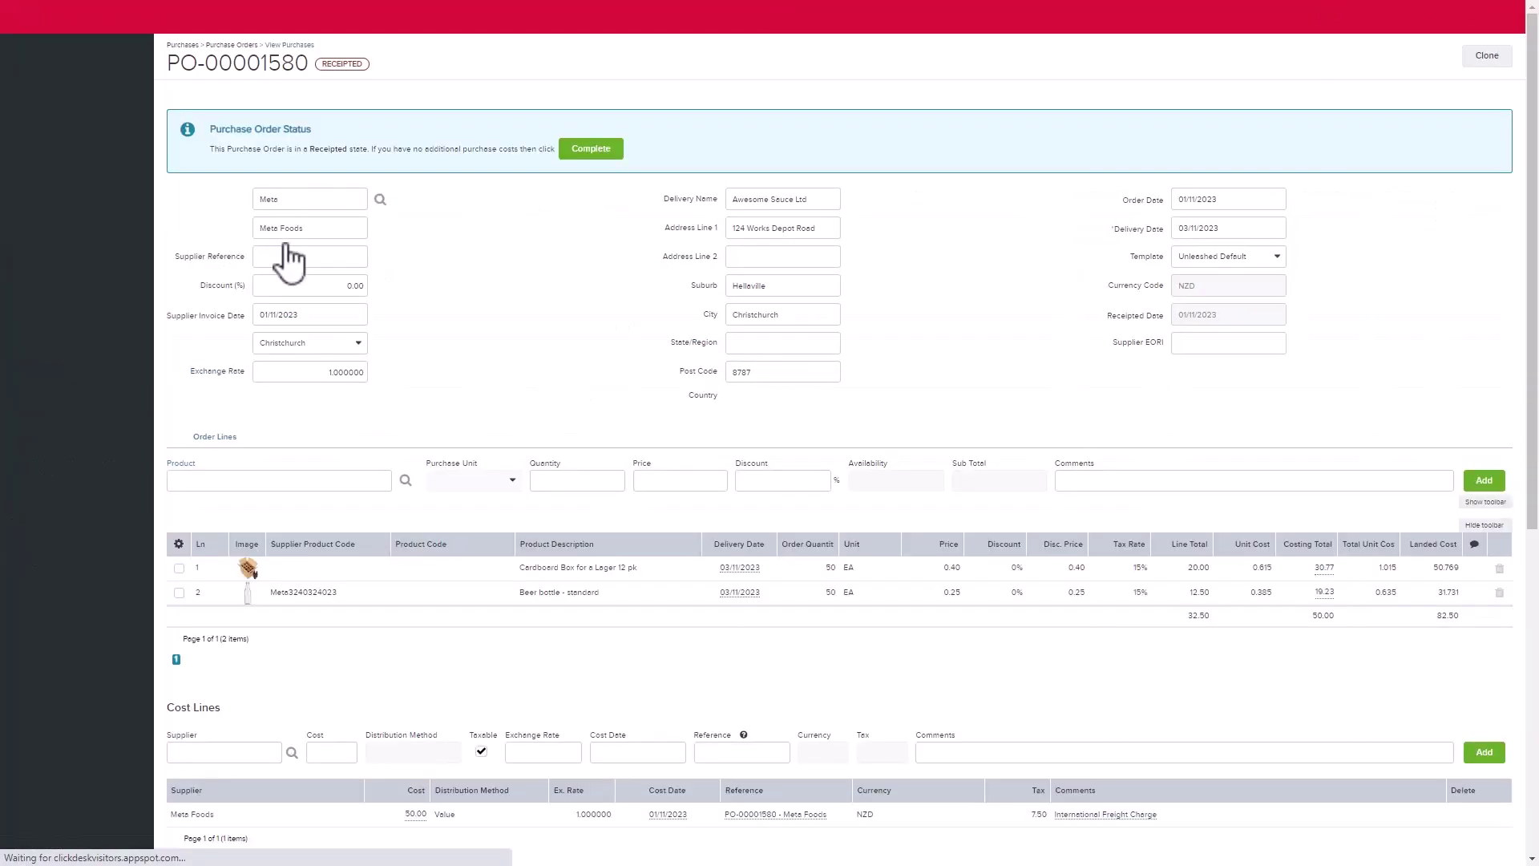
{"action": "scroll", "coordinate": [402, 340], "scroll_direction": "down", "scroll_amount": 1}
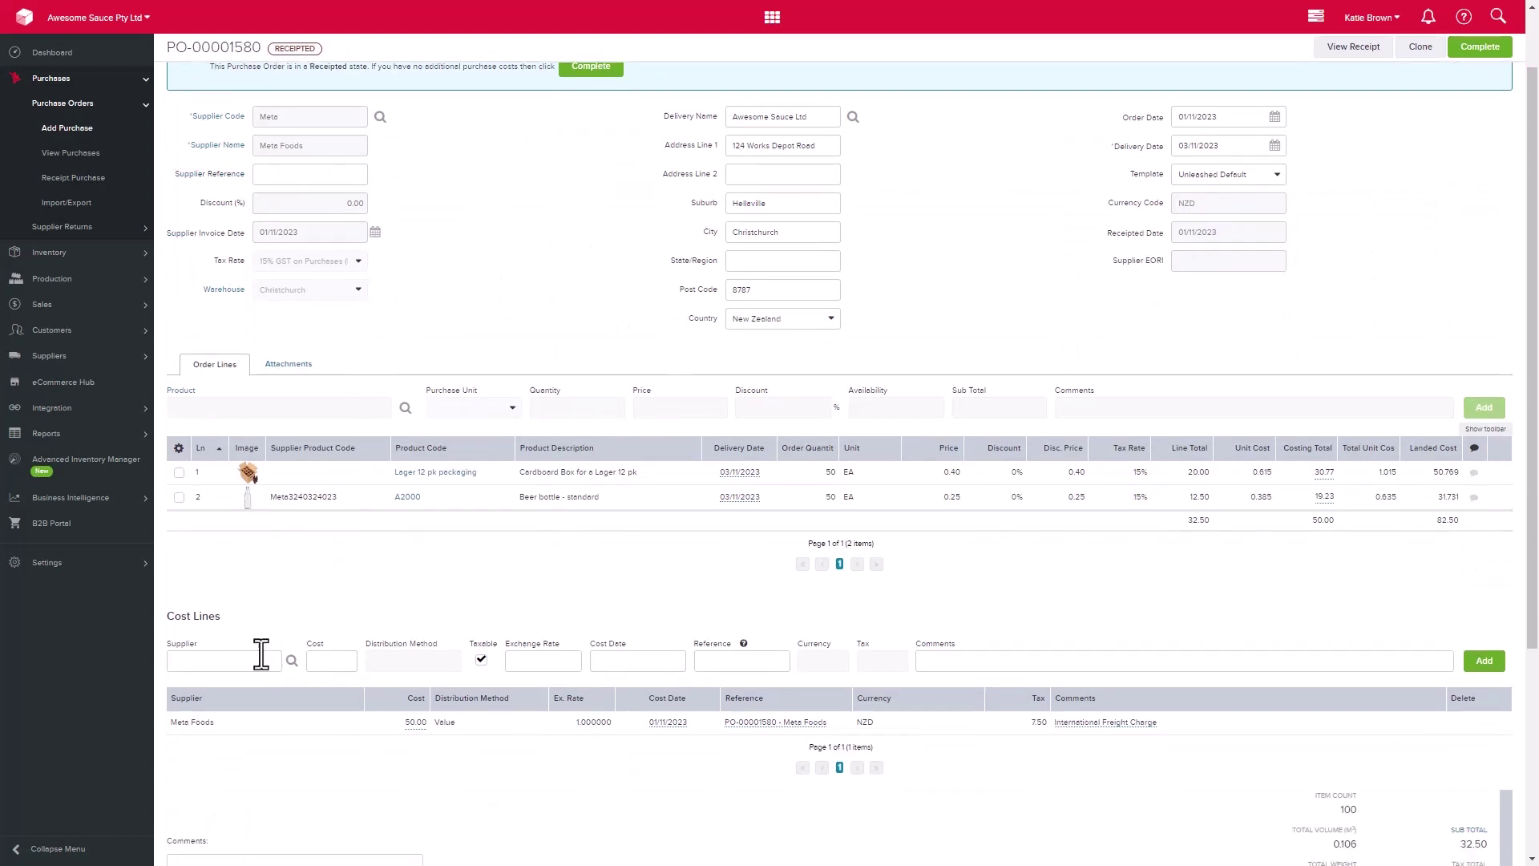
{"action": "left_click", "coordinate": [250, 664]}
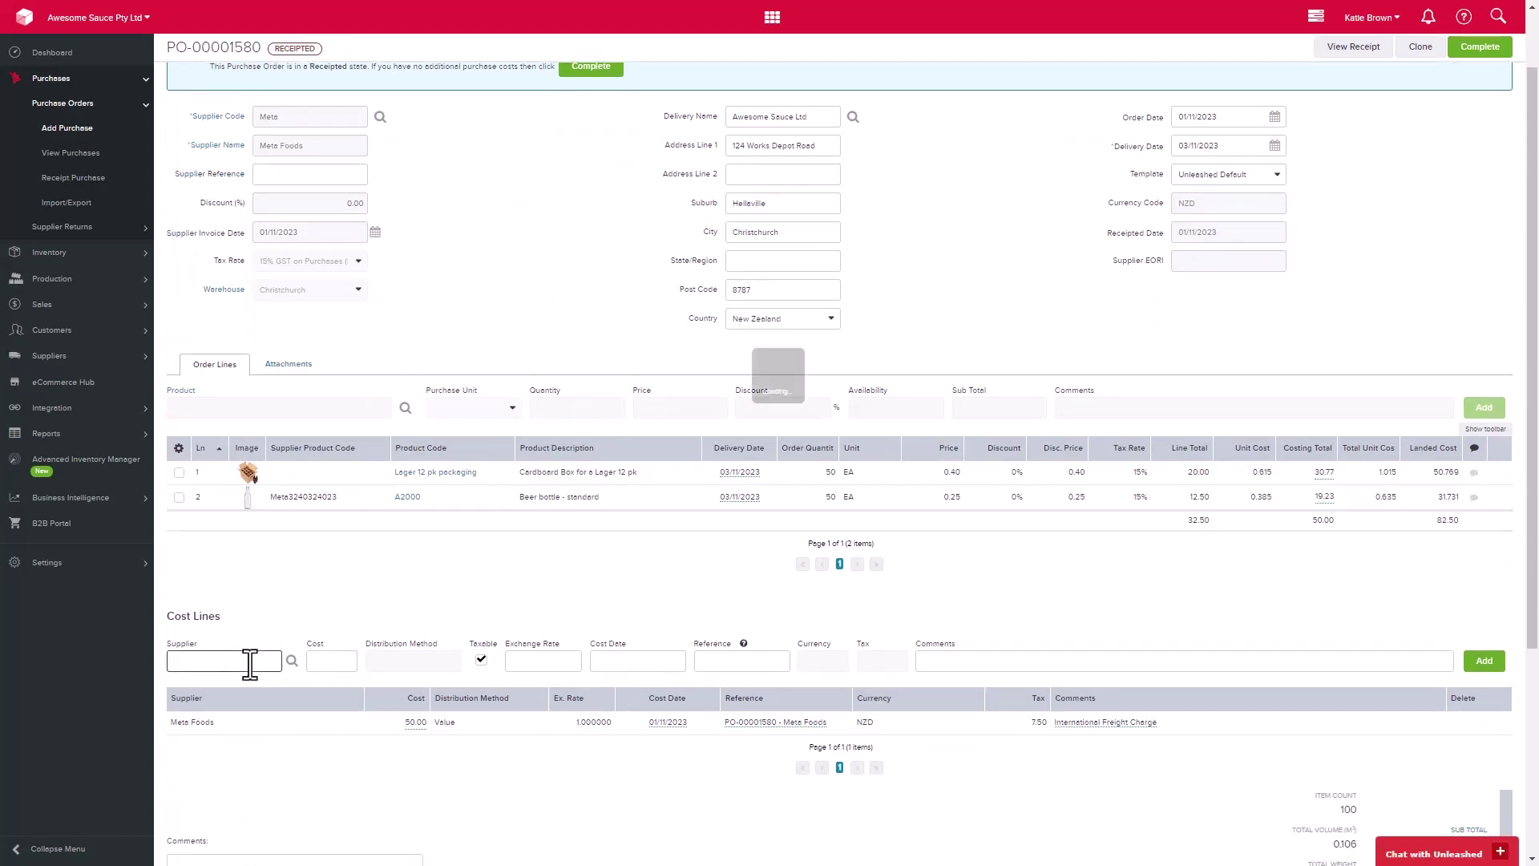
{"action": "type", "text": "meta"}
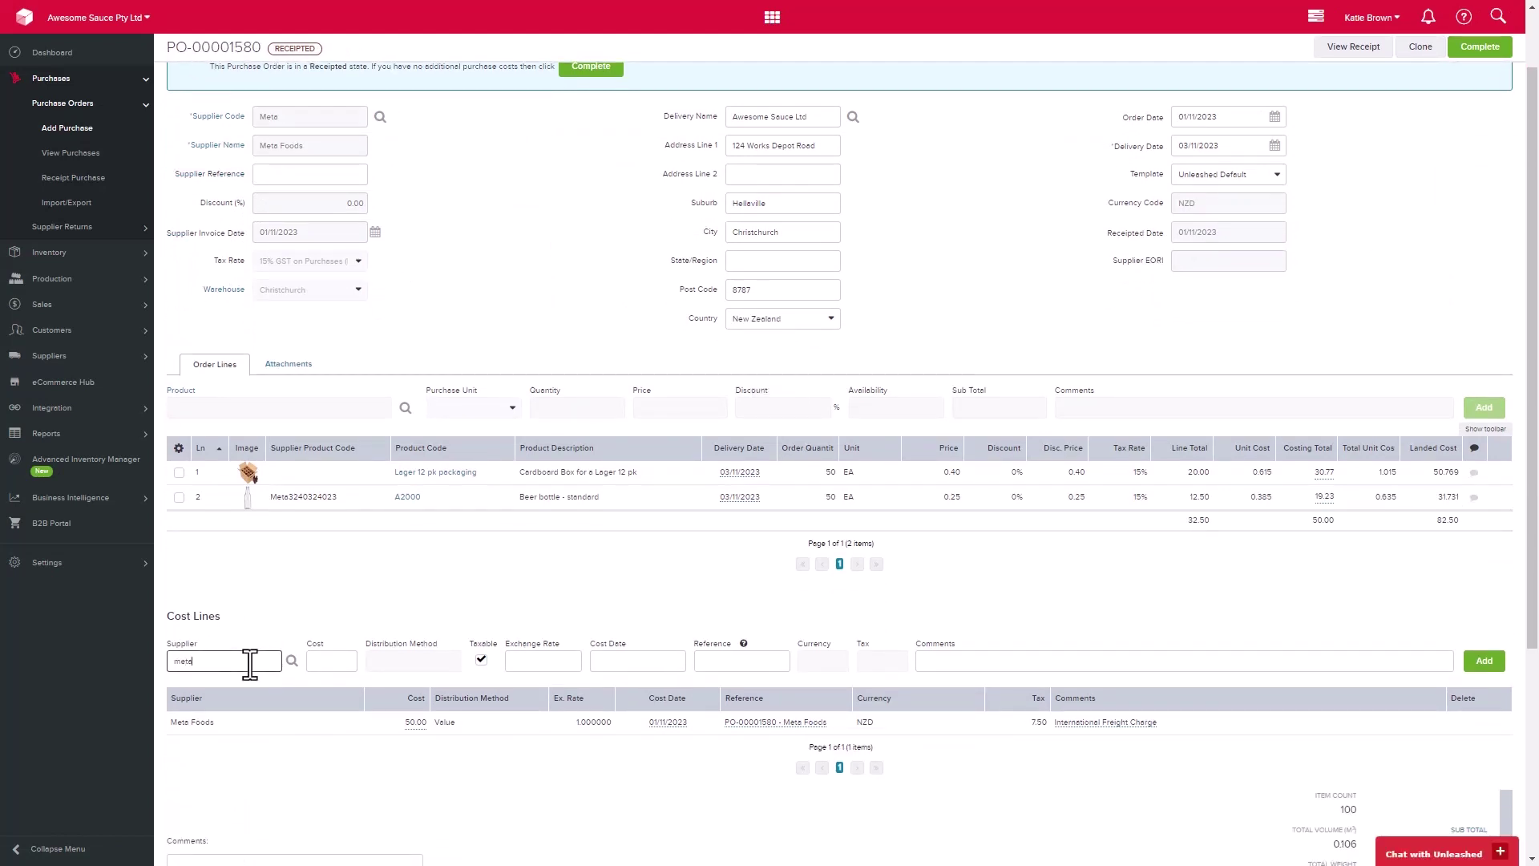
{"action": "key", "text": "Tab"}
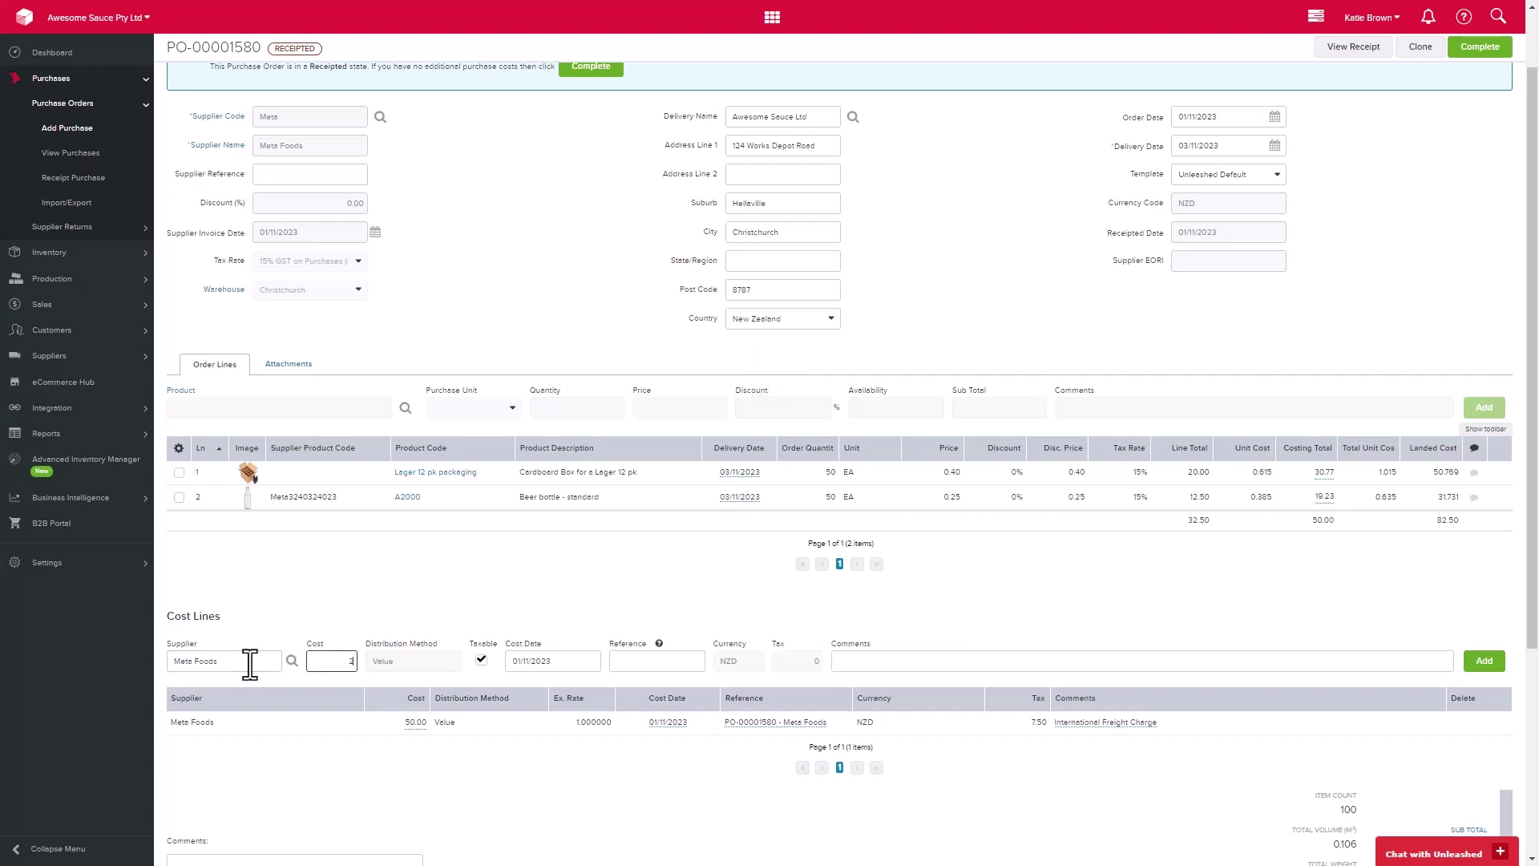
{"action": "key", "text": "Tab"}
{"action": "key", "text": "Tab"}
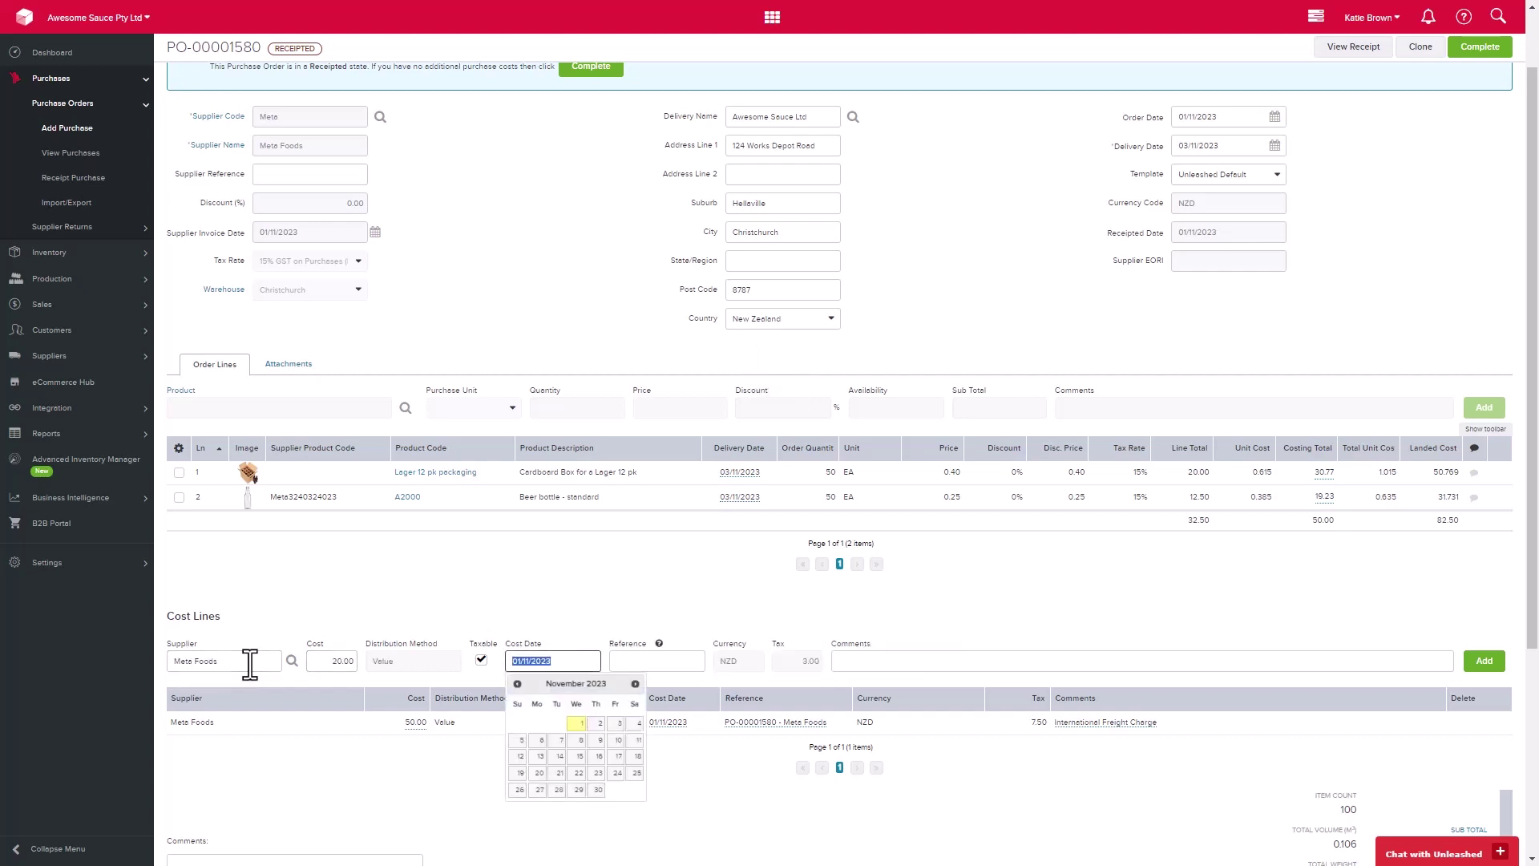
{"action": "key", "text": "Tab"}
{"action": "key", "text": "Tab"}
{"action": "type", "text": "Additional"}
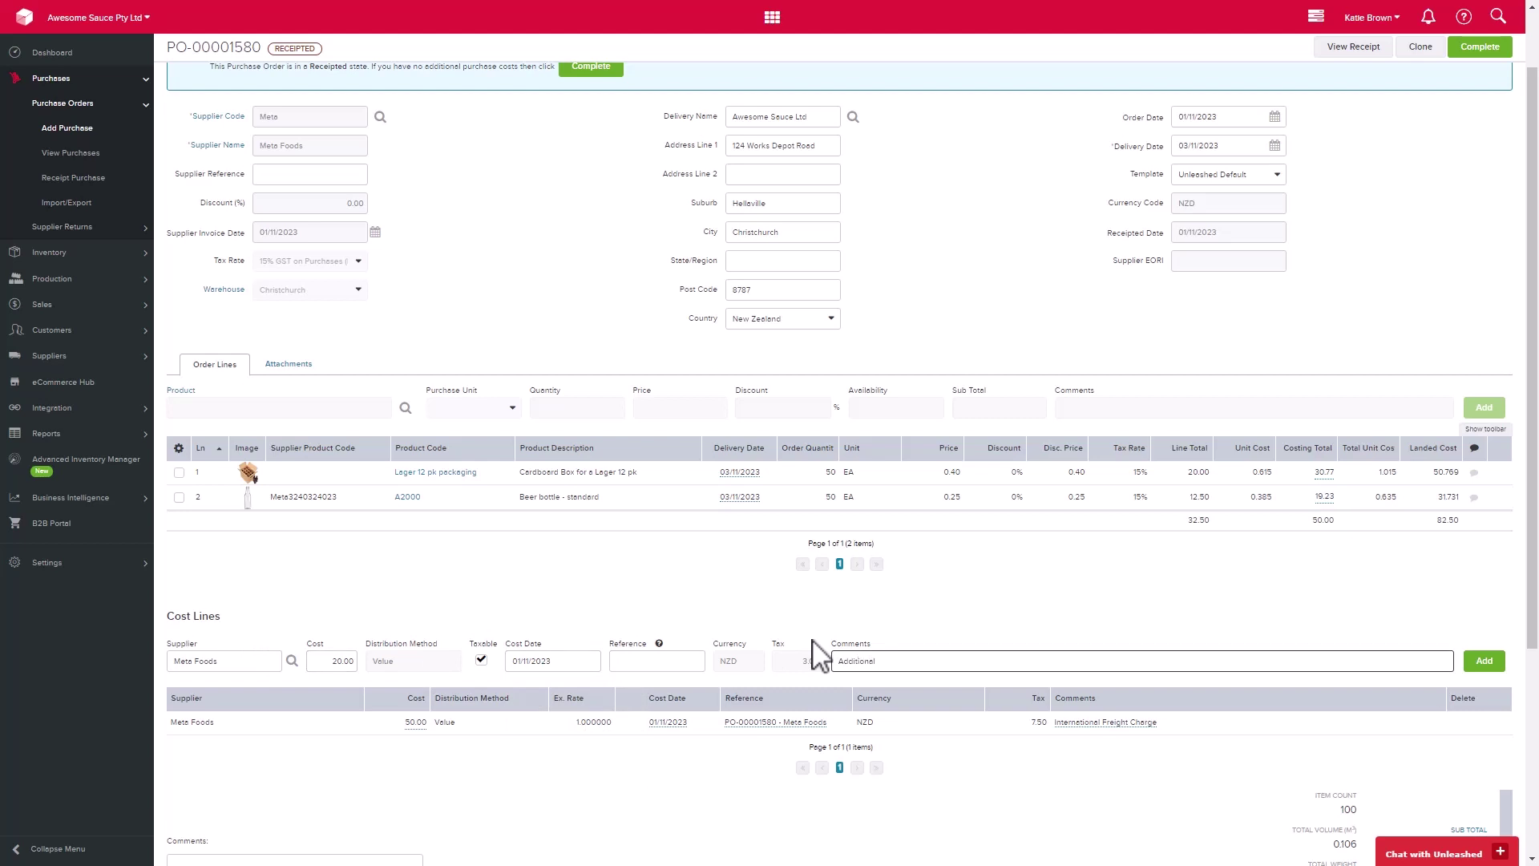
{"action": "type", "text": " freight charge"}
{"action": "left_click", "coordinate": [1483, 665]}
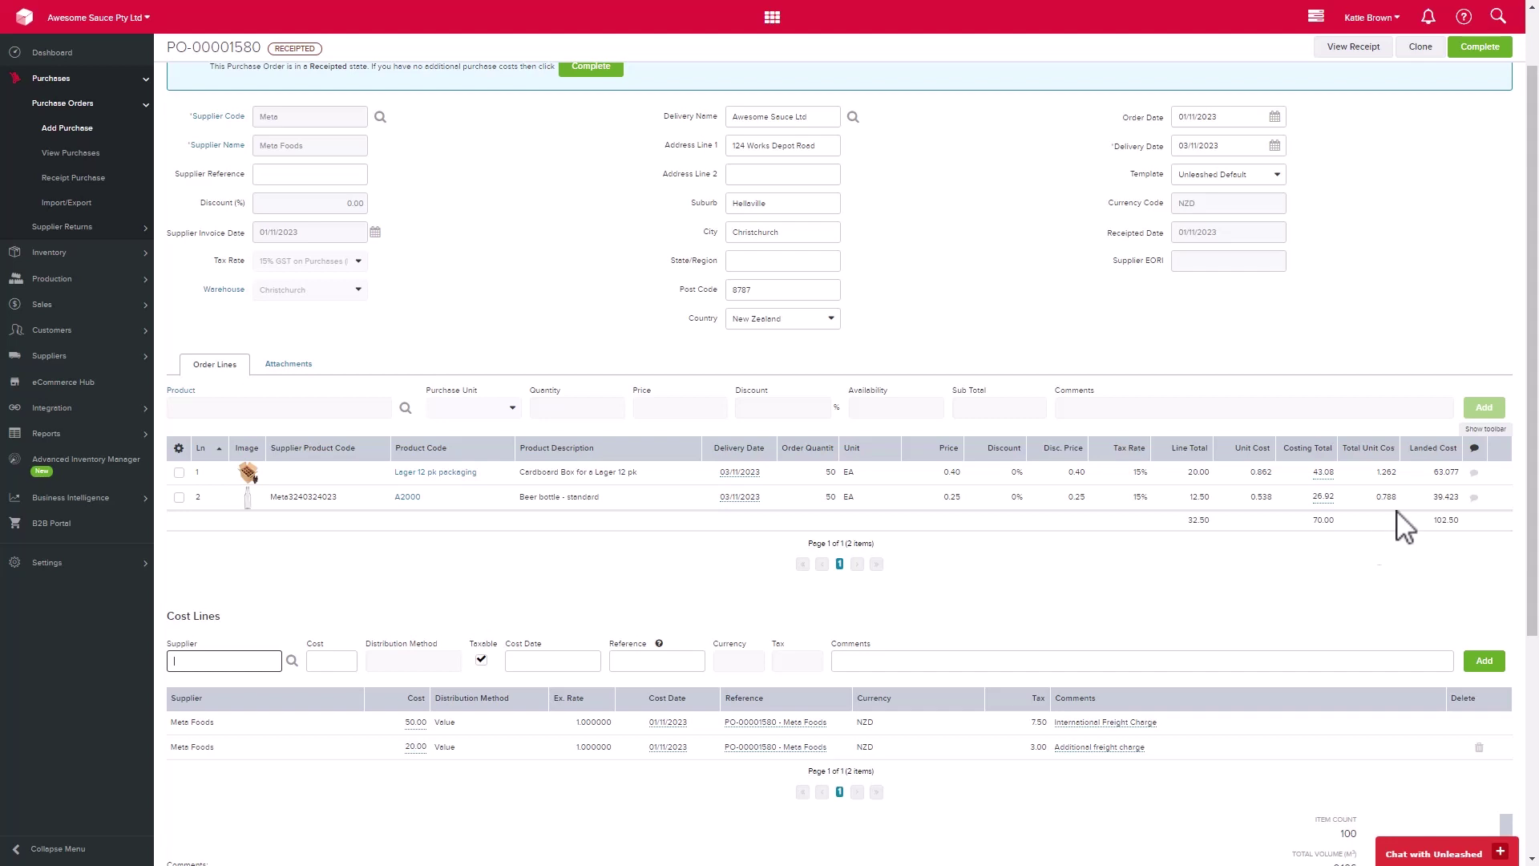
- Complete receipted purchase order PO-00001580 using the Complete button at the top
{"action": "scroll", "coordinate": [1410, 457], "scroll_direction": "up", "scroll_amount": 1}
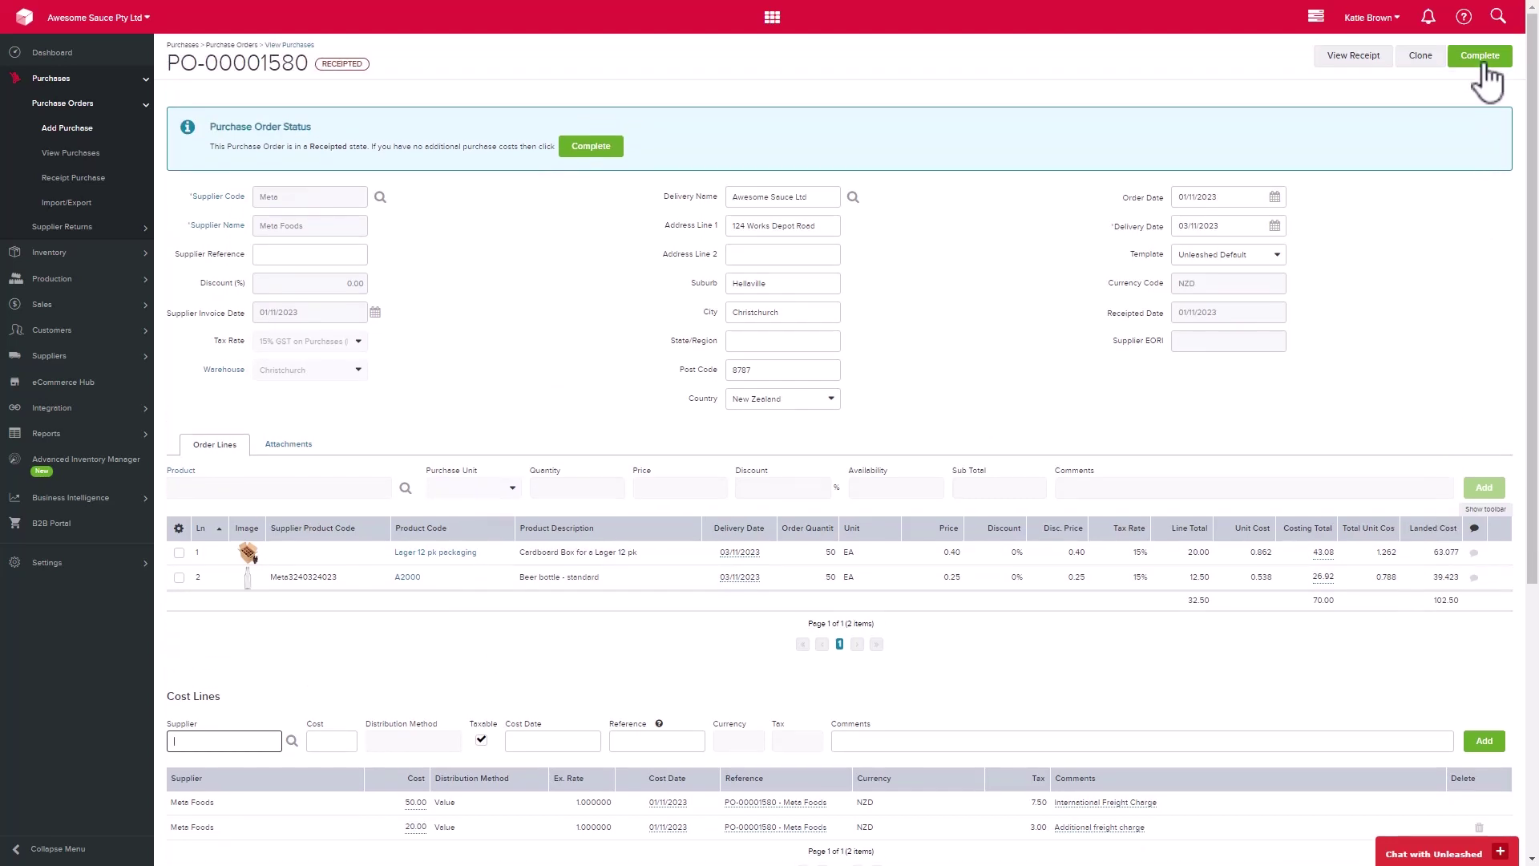
{"action": "left_click", "coordinate": [1482, 58]}
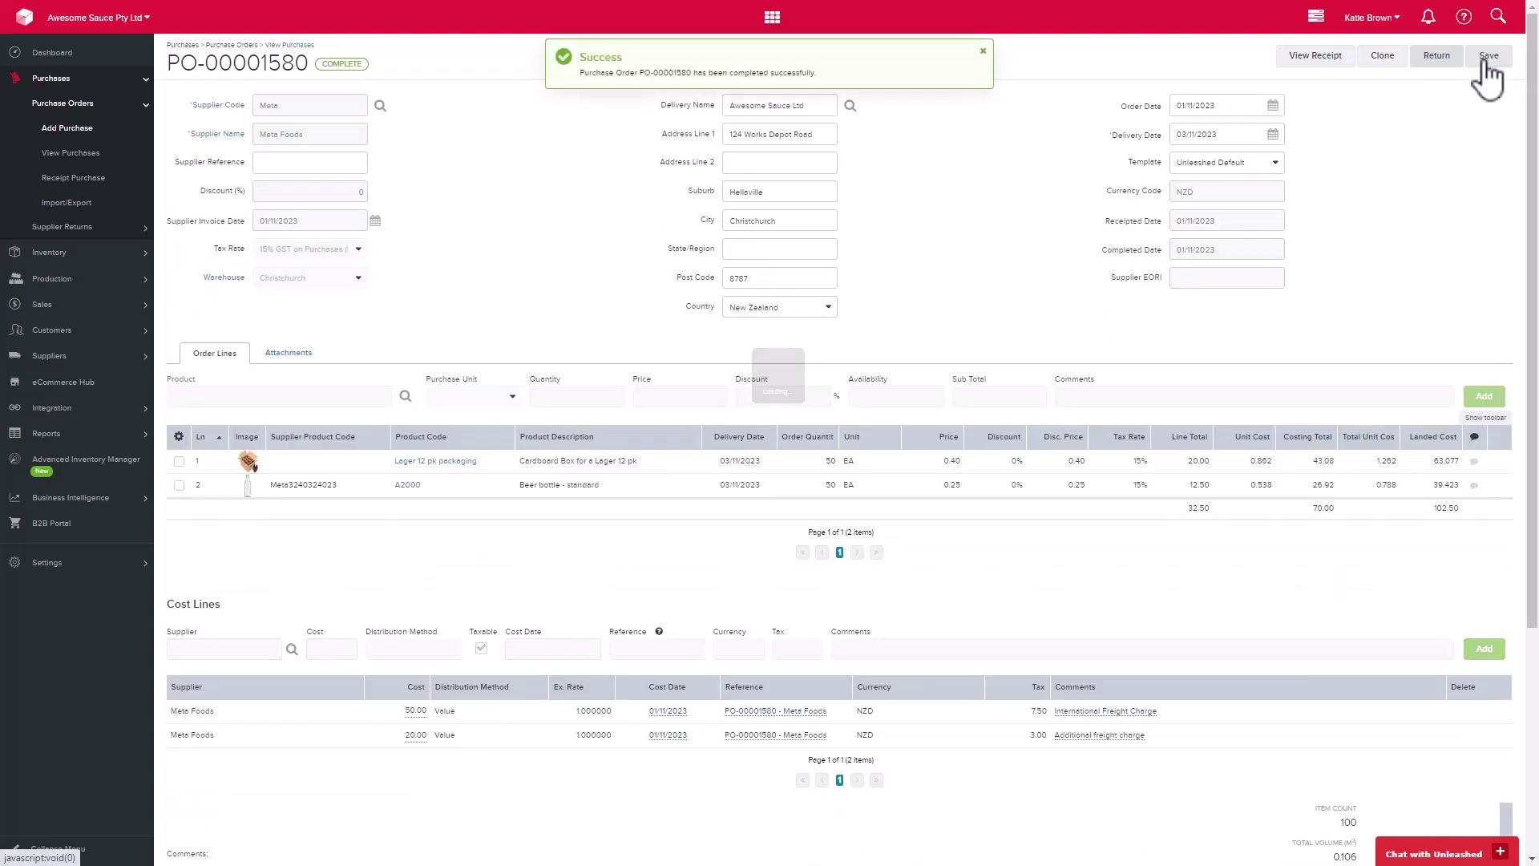